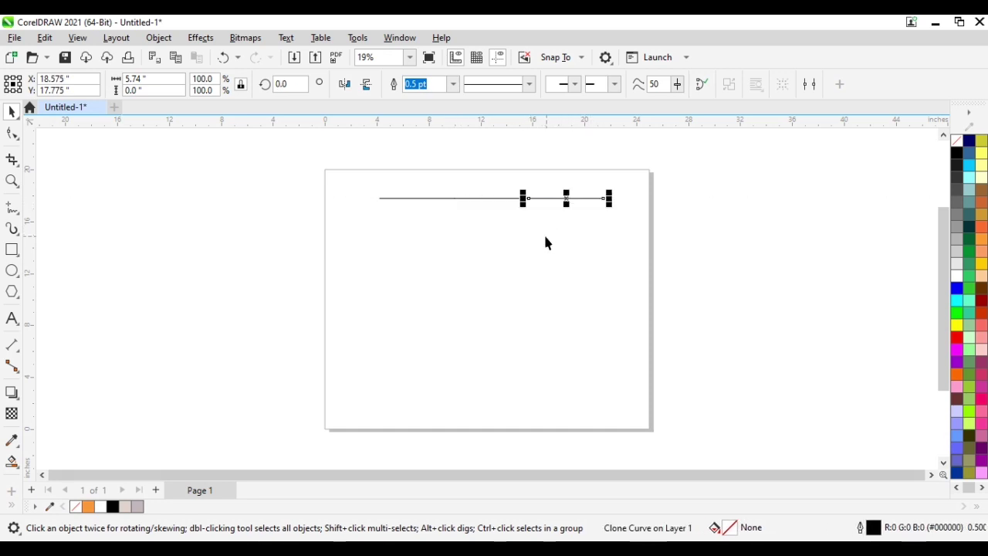
Clone the line twice more along the top row and rotate the last clone 270° about its left end.
{"action": "key", "text": "ctrl+r"}
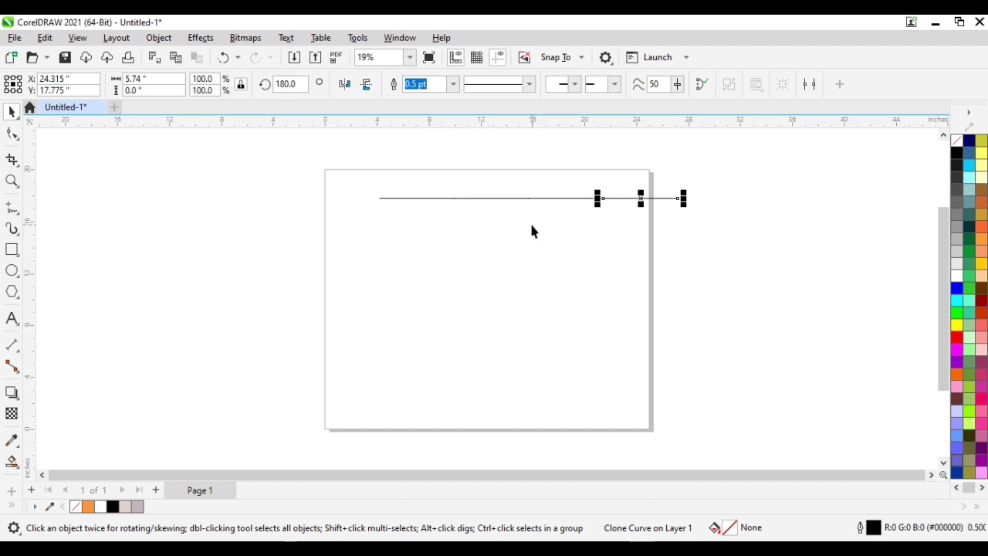
{"action": "key", "text": "ctrl+r"}
{"action": "left_click", "coordinate": [715, 198]}
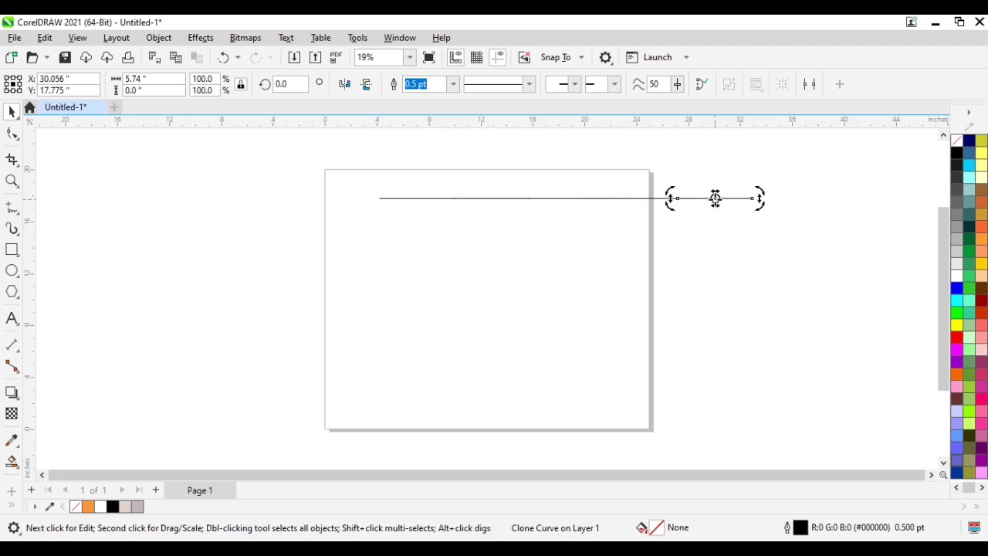
{"action": "left_click_drag", "start_coordinate": [716, 199], "coordinate": [676, 198]}
{"action": "mouse_move", "coordinate": [757, 210]}
{"action": "left_mouse_down"}
{"action": "mouse_move", "coordinate": [721, 273]}
{"action": "mouse_move", "coordinate": [672, 278]}
{"action": "left_mouse_up"}
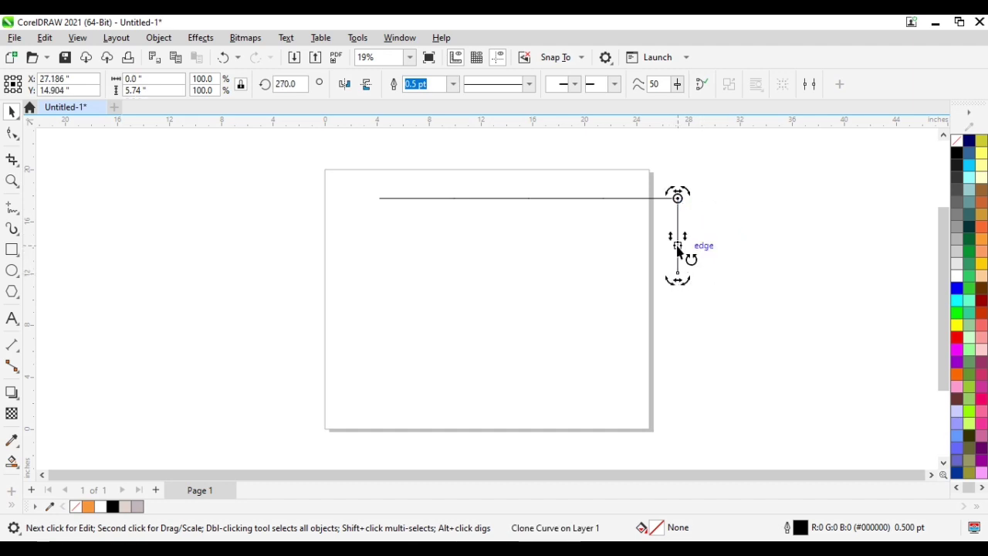
Clone the vertical line straight downward four times, end to end, to build the square's right side.
{"action": "left_click", "coordinate": [678, 248]}
{"action": "mouse_move", "coordinate": [679, 197]}
{"action": "left_mouse_down"}
{"action": "mouse_move", "coordinate": [675, 275]}
{"action": "mouse_move", "coordinate": [689, 324]}
{"action": "left_mouse_up"}
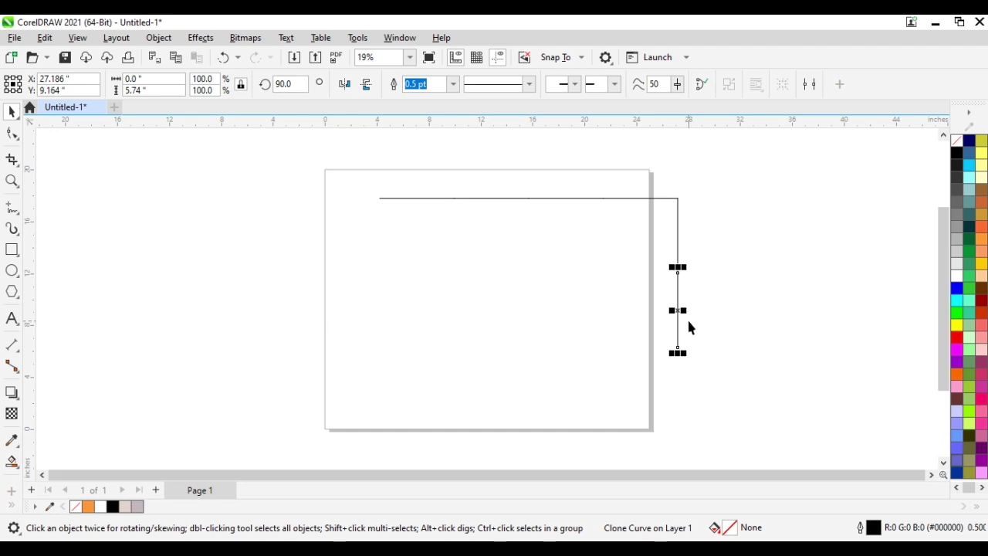
{"action": "key", "text": "ctrl+r"}
{"action": "key", "text": "ctrl+r"}
{"action": "scroll", "coordinate": [621, 266], "scroll_direction": "down", "scroll_amount": 1}
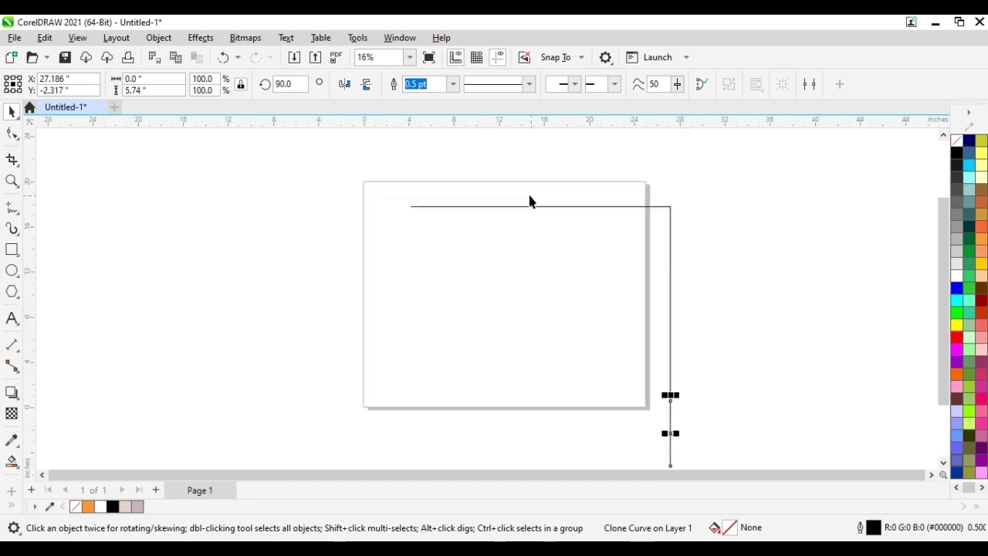
{"action": "scroll", "coordinate": [531, 201], "scroll_direction": "down", "scroll_amount": 1}
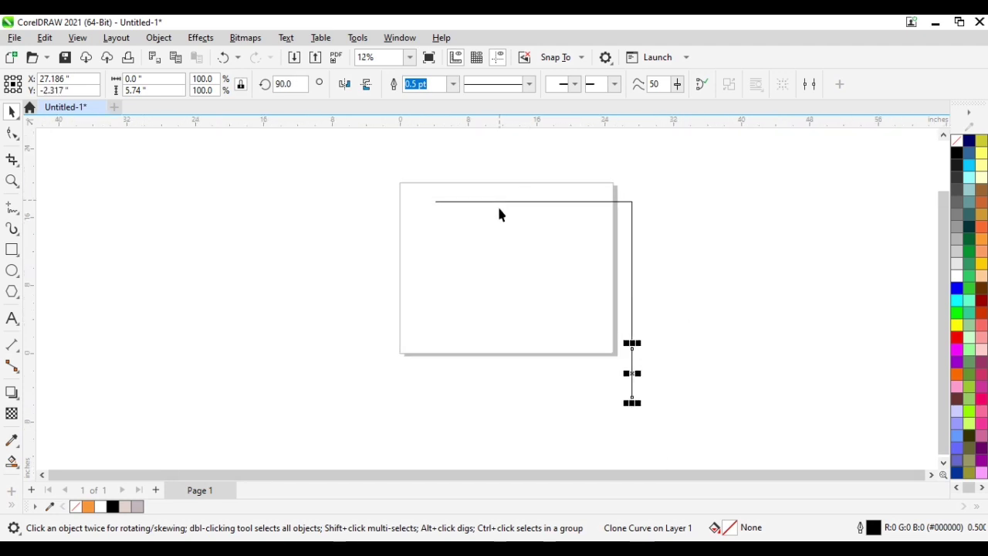
{"action": "key", "text": "ctrl+r"}
Rotate the lowest right-side clone about its upper end to 180° so it starts the bottom side.
{"action": "left_click", "coordinate": [634, 422]}
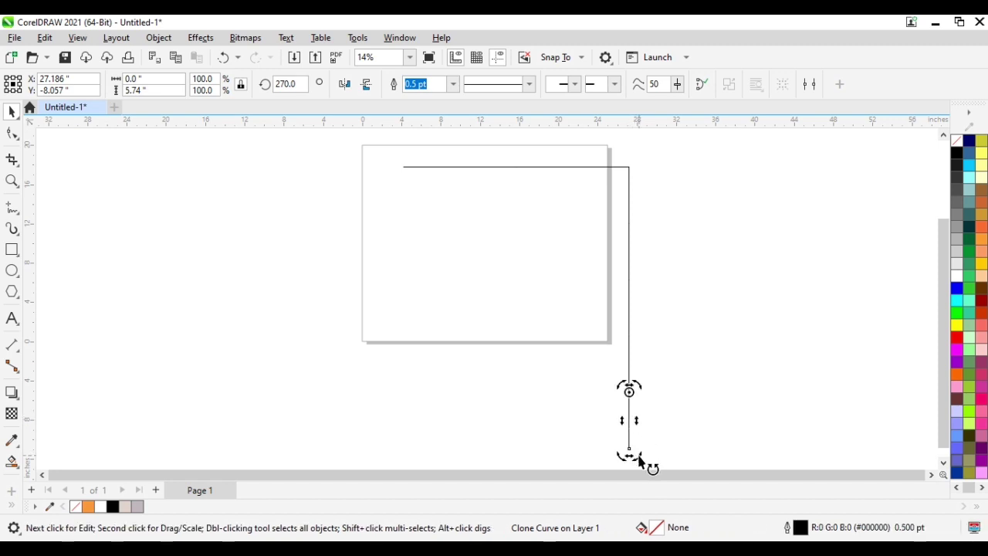
{"action": "left_click", "coordinate": [634, 452]}
{"action": "left_click", "coordinate": [630, 432]}
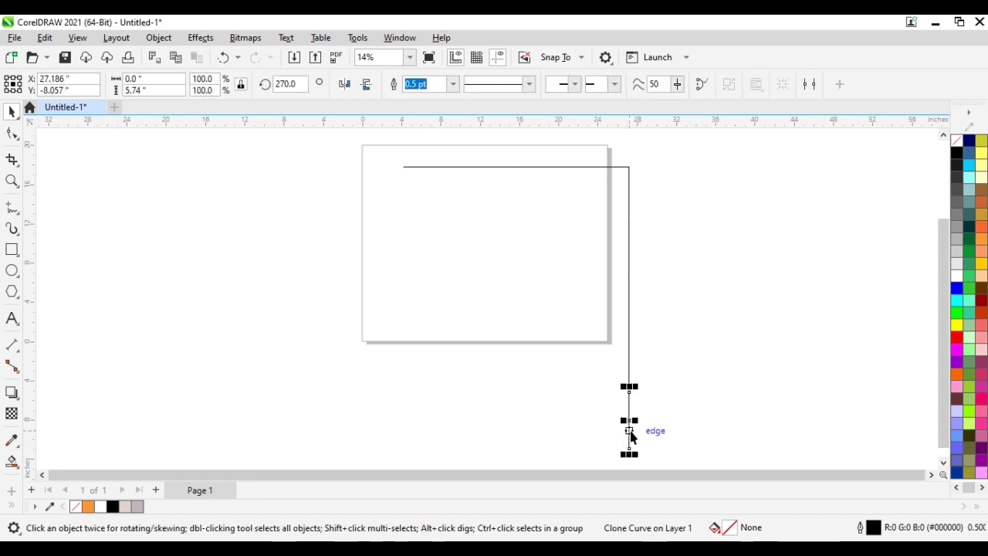
{"action": "left_click", "coordinate": [630, 452]}
{"action": "mouse_move", "coordinate": [646, 457]}
{"action": "left_mouse_down"}
{"action": "mouse_move", "coordinate": [584, 437]}
{"action": "mouse_move", "coordinate": [556, 401]}
{"action": "left_mouse_up"}
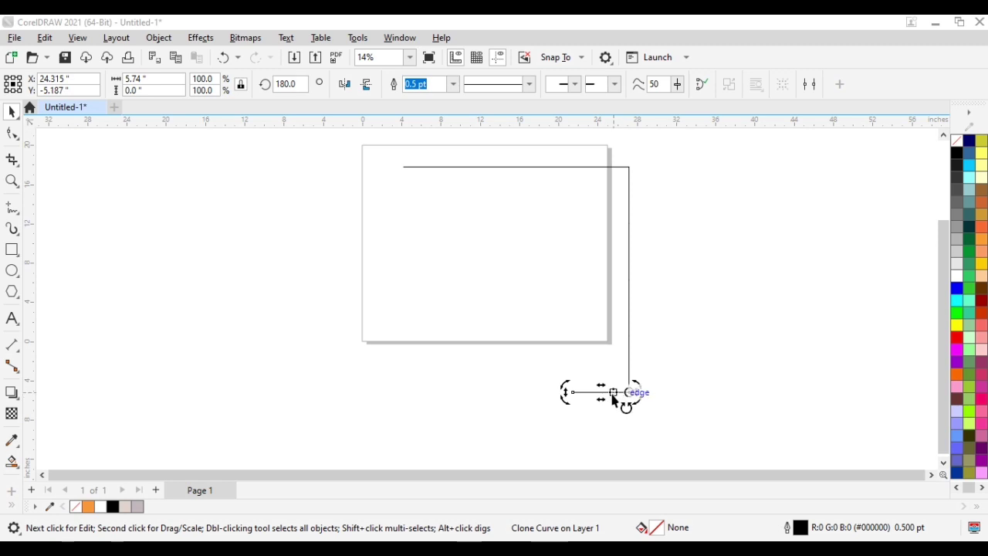
{"action": "left_click", "coordinate": [608, 430]}
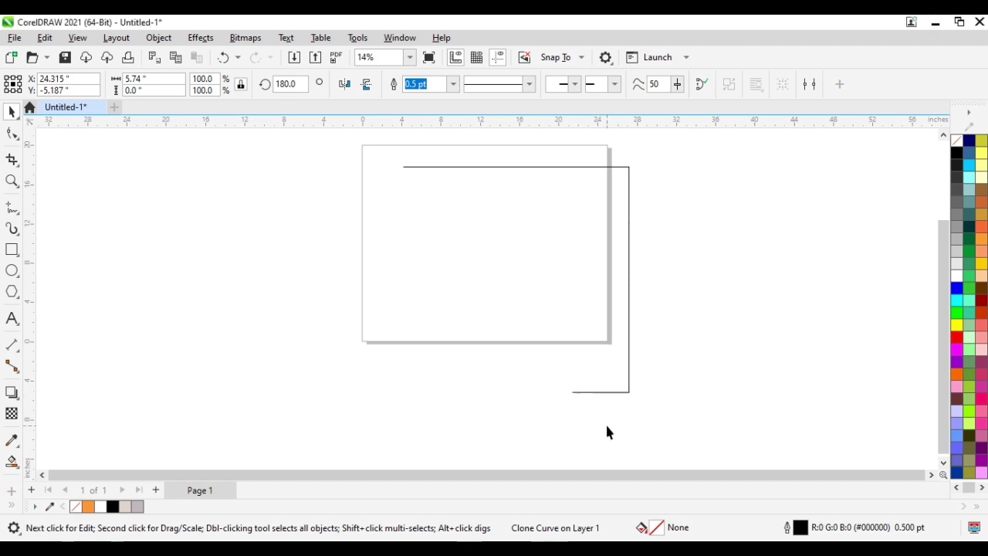
Clone the horizontal bottom line leftward four times, end to end, to build the square's bottom side.
{"action": "left_click", "coordinate": [633, 398]}
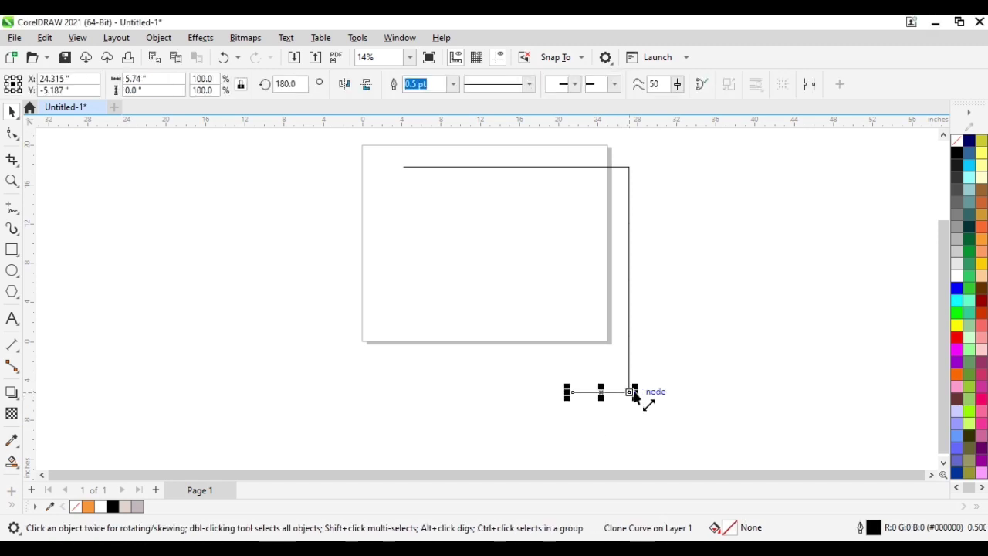
{"action": "left_click_drag", "start_coordinate": [638, 400], "coordinate": [536, 401]}
{"action": "key", "text": "ctrl+z"}
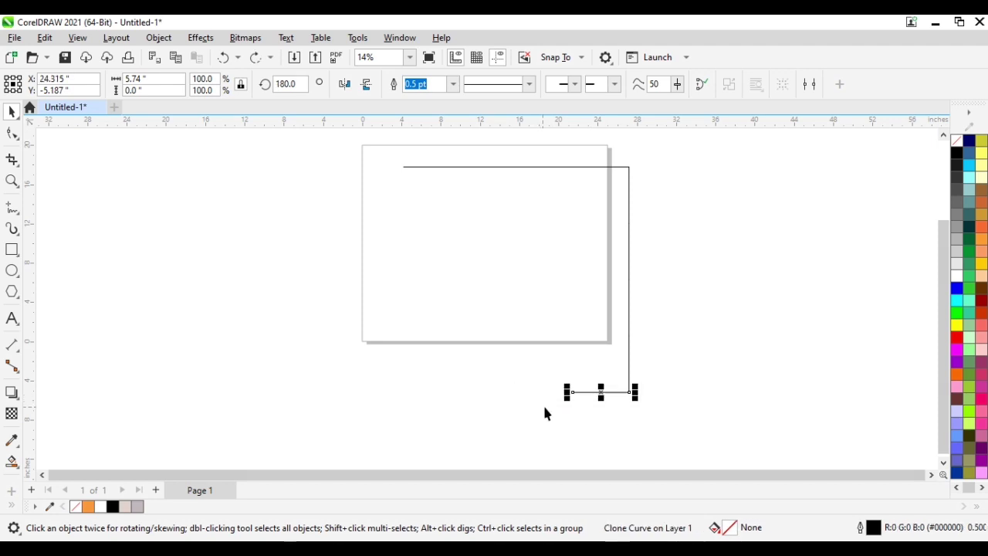
{"action": "left_click_drag", "start_coordinate": [638, 400], "coordinate": [375, 393]}
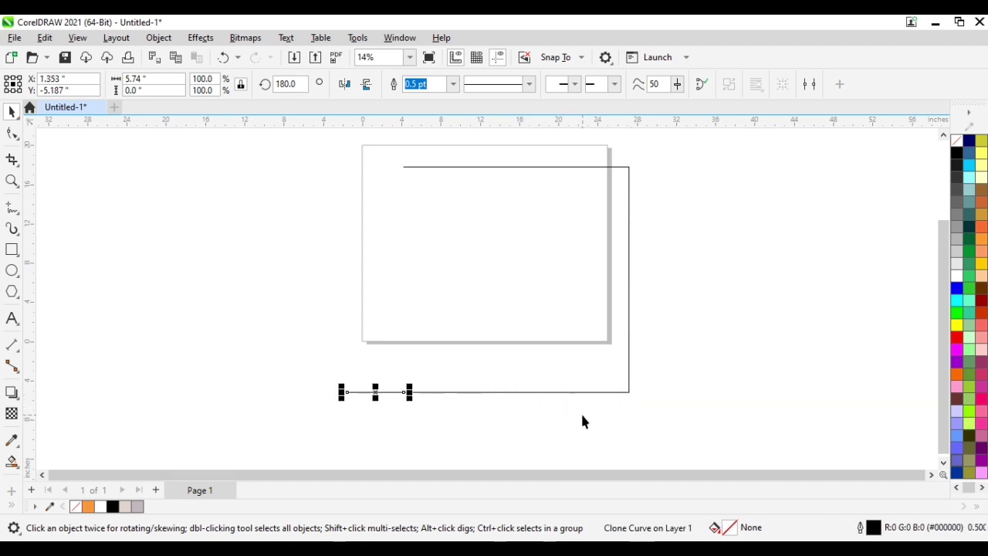
Rotate the leftmost bottom clone about its right end to 90° so it starts the left side.
{"action": "left_click", "coordinate": [371, 398]}
{"action": "left_click", "coordinate": [363, 375]}
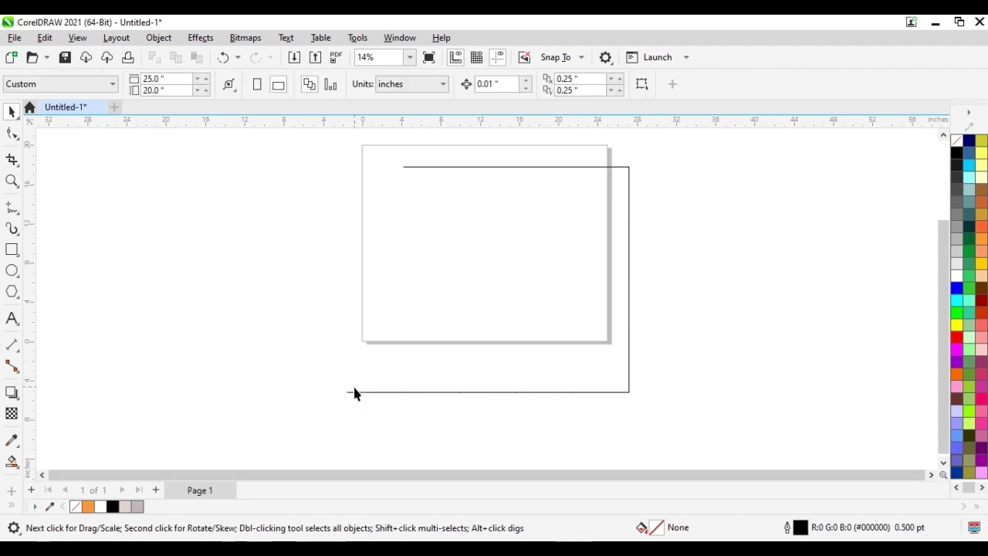
{"action": "double_click", "coordinate": [357, 394]}
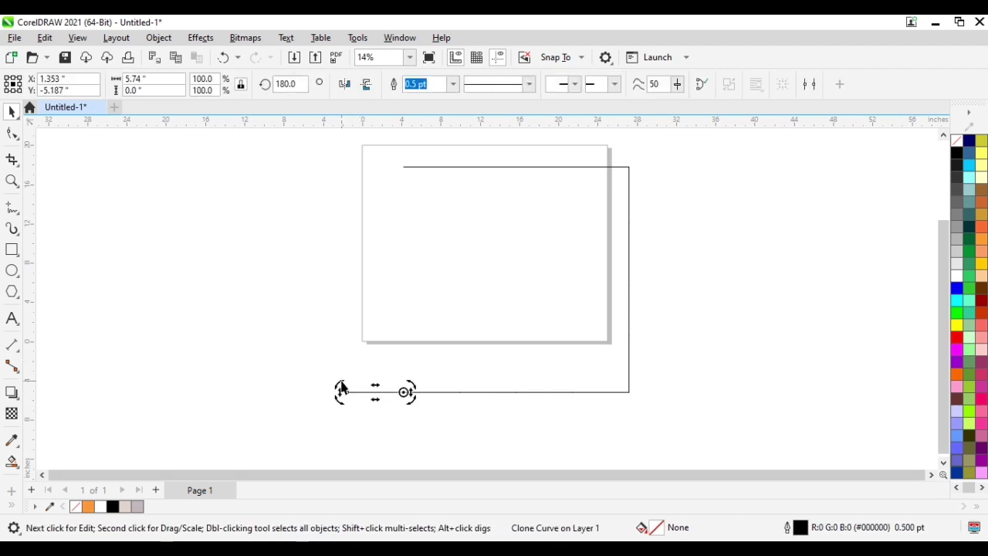
{"action": "mouse_move", "coordinate": [340, 388]}
{"action": "left_mouse_down"}
{"action": "mouse_move", "coordinate": [371, 349]}
{"action": "mouse_move", "coordinate": [411, 339]}
{"action": "mouse_move", "coordinate": [404, 353]}
{"action": "left_mouse_up"}
Clone the vertical left line upward three times, end to end, to close the square.
{"action": "left_click", "coordinate": [404, 390]}
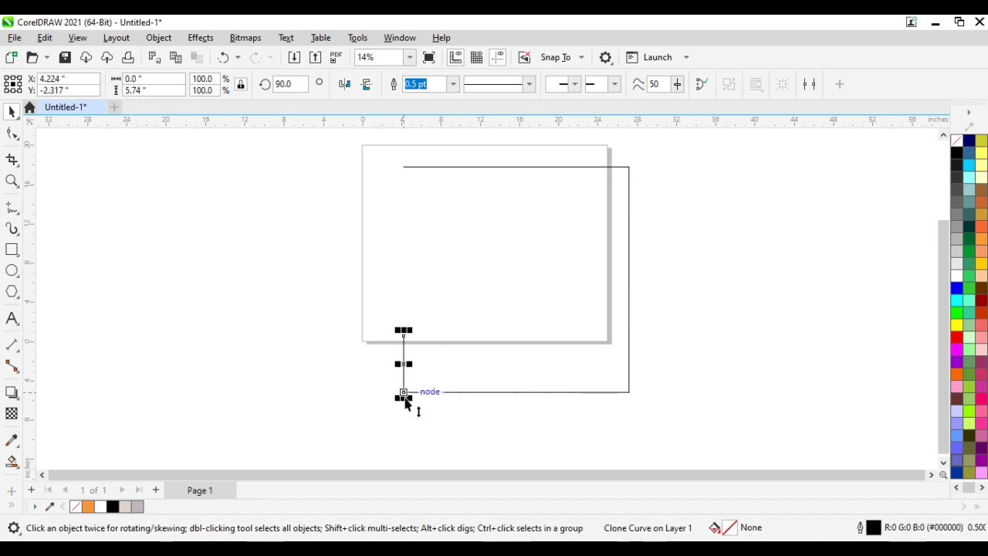
{"action": "left_click_drag", "start_coordinate": [403, 402], "coordinate": [412, 304]}
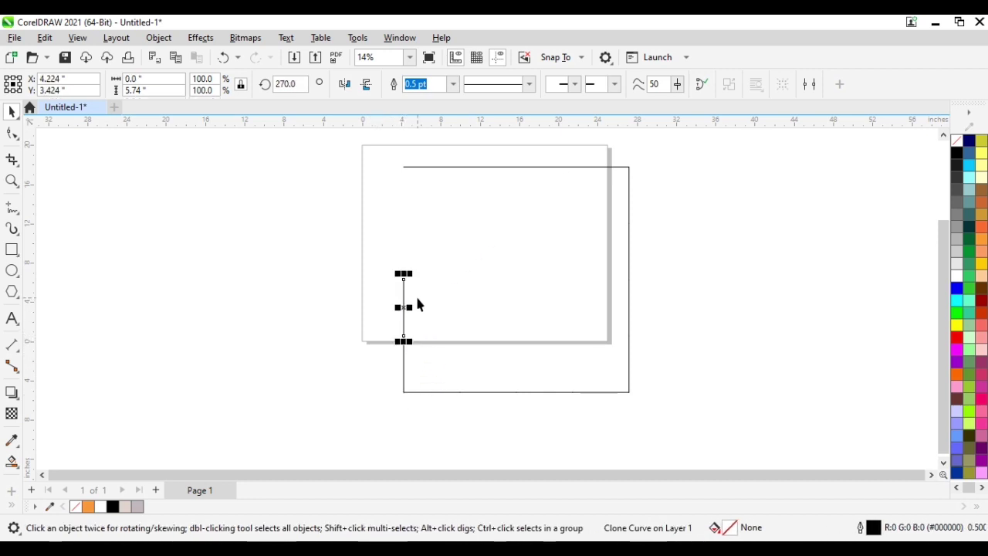
{"action": "key", "text": "Up"}
{"action": "key", "text": "Up"}
{"action": "key", "text": "Up"}
{"action": "key", "text": "Up"}
{"action": "key", "text": "Up"}
{"action": "key", "text": "Up"}
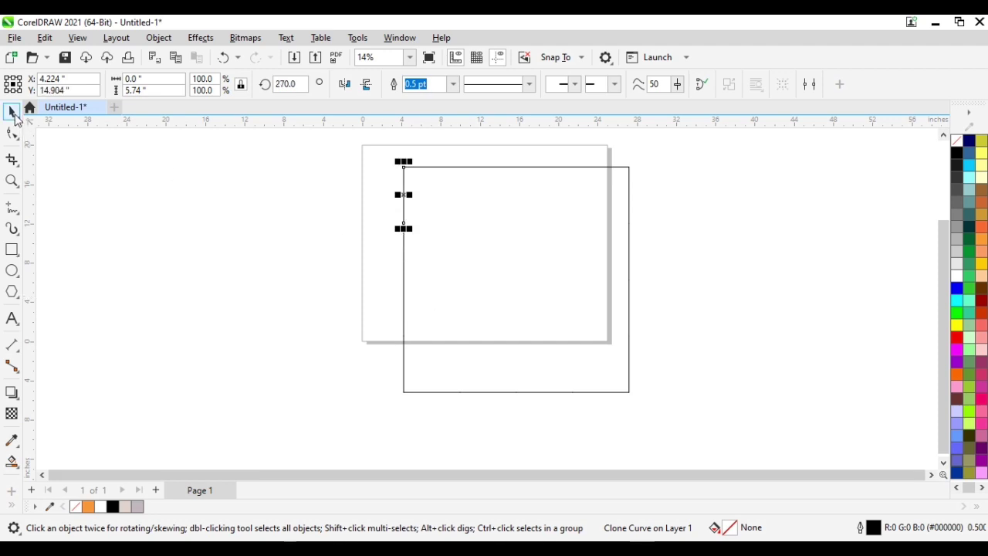
Select all lines of the square and scale them together down to about 18.74 in wide and high.
{"action": "left_click", "coordinate": [324, 247]}
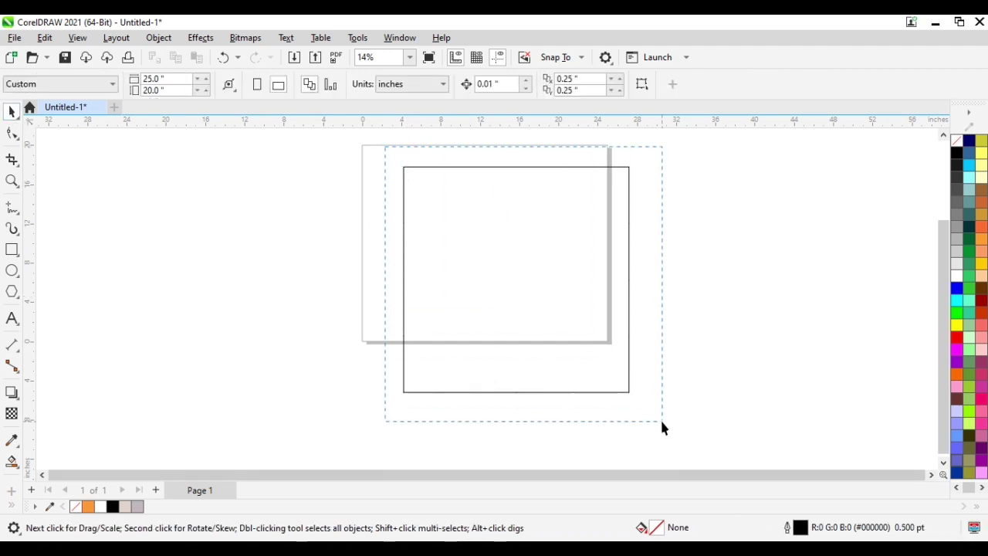
{"action": "left_click_drag", "start_coordinate": [662, 423], "coordinate": [661, 423]}
{"action": "left_click_drag", "start_coordinate": [633, 164], "coordinate": [613, 189]}
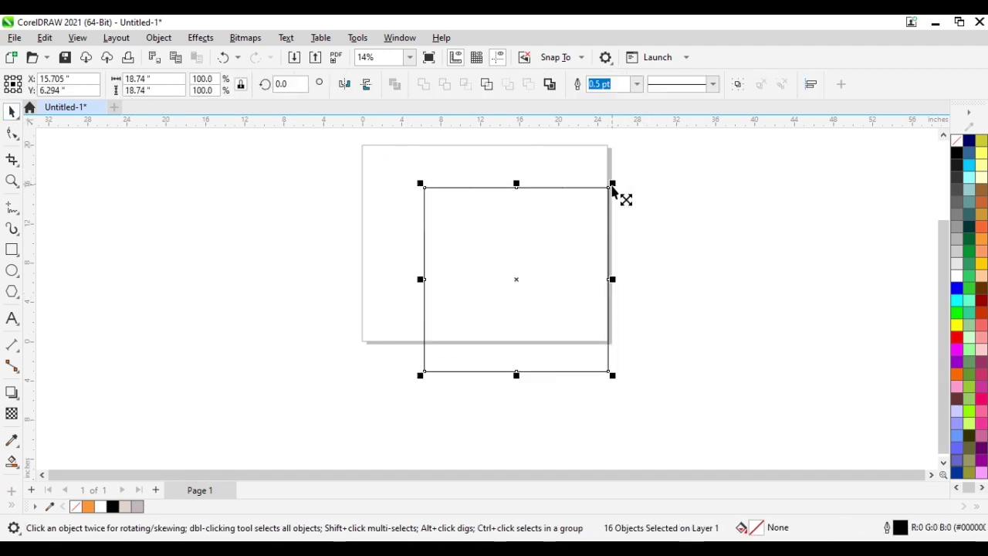
Move the whole square onto the page, centred at about X 12.76 in and Y 9.98 in.
{"action": "left_click_drag", "start_coordinate": [512, 278], "coordinate": [393, 187]}
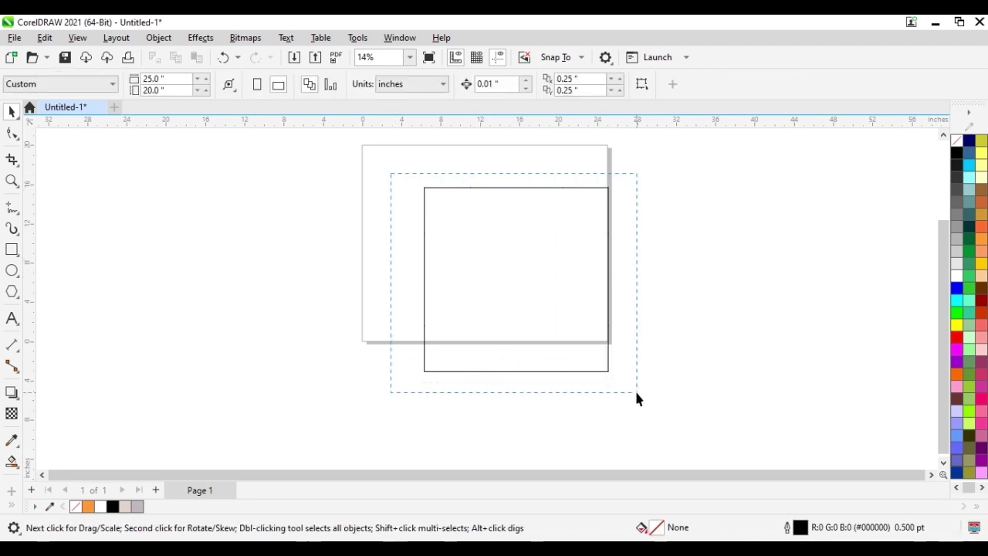
{"action": "left_click_drag", "start_coordinate": [637, 398], "coordinate": [637, 397]}
{"action": "left_click", "coordinate": [497, 270]}
{"action": "left_click_drag", "start_coordinate": [574, 387], "coordinate": [575, 388]}
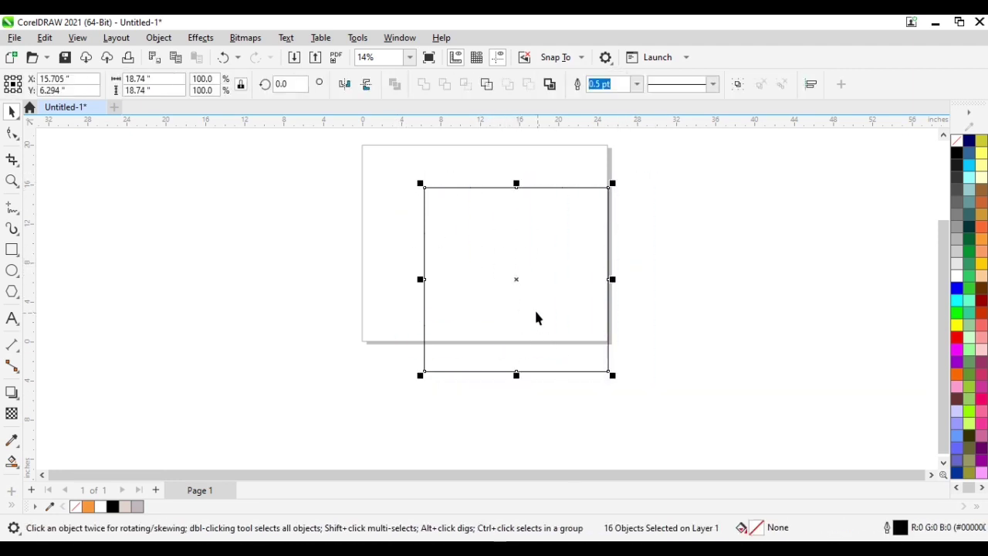
{"action": "left_click_drag", "start_coordinate": [515, 276], "coordinate": [486, 241]}
Scale the square about its centre down to about 14.62 in wide and high.
{"action": "left_click", "coordinate": [409, 57]}
{"action": "left_click", "coordinate": [396, 117]}
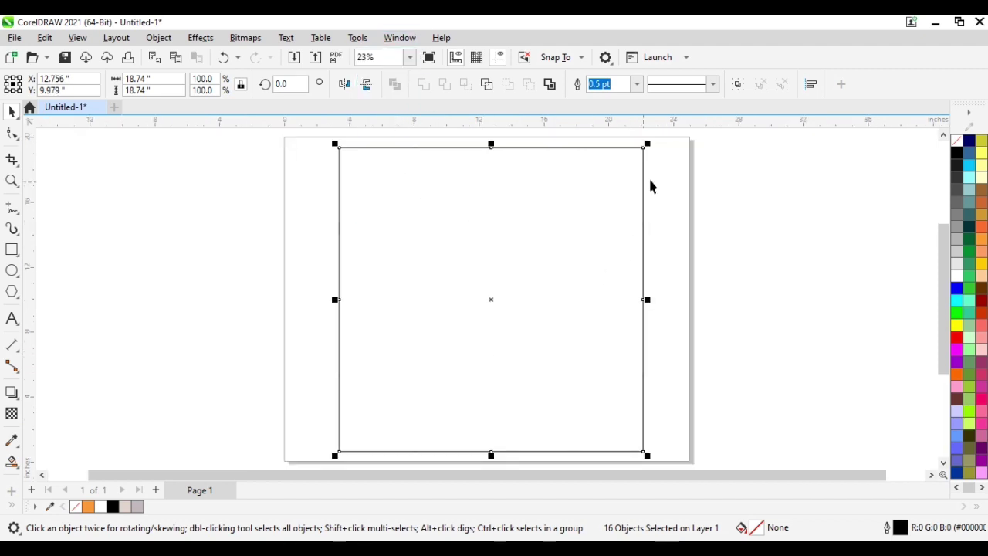
{"action": "left_click_drag", "start_coordinate": [651, 151], "coordinate": [628, 178]}
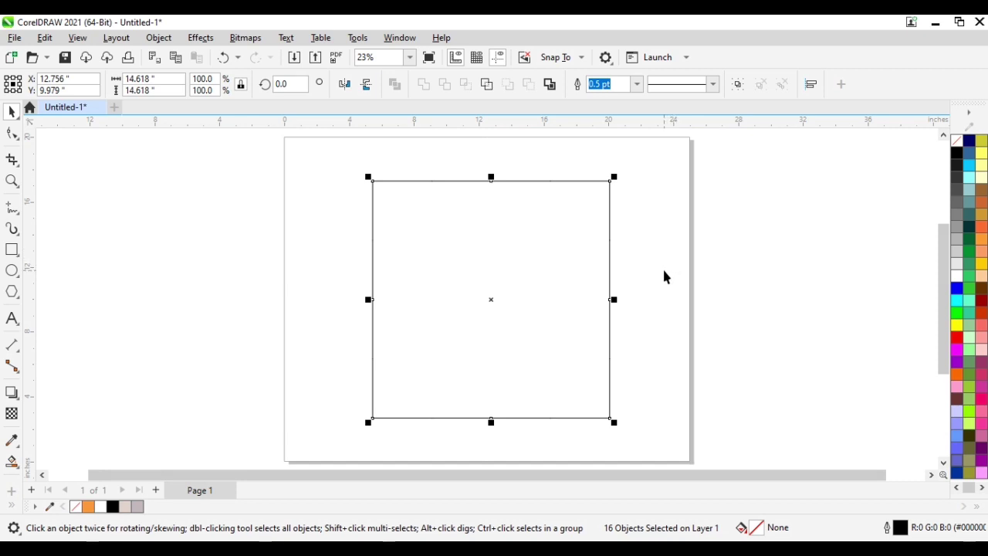
{"action": "key", "text": "ctrl+z"}
{"action": "key", "text": "ctrl+shift+z"}
{"action": "left_click", "coordinate": [329, 310]}
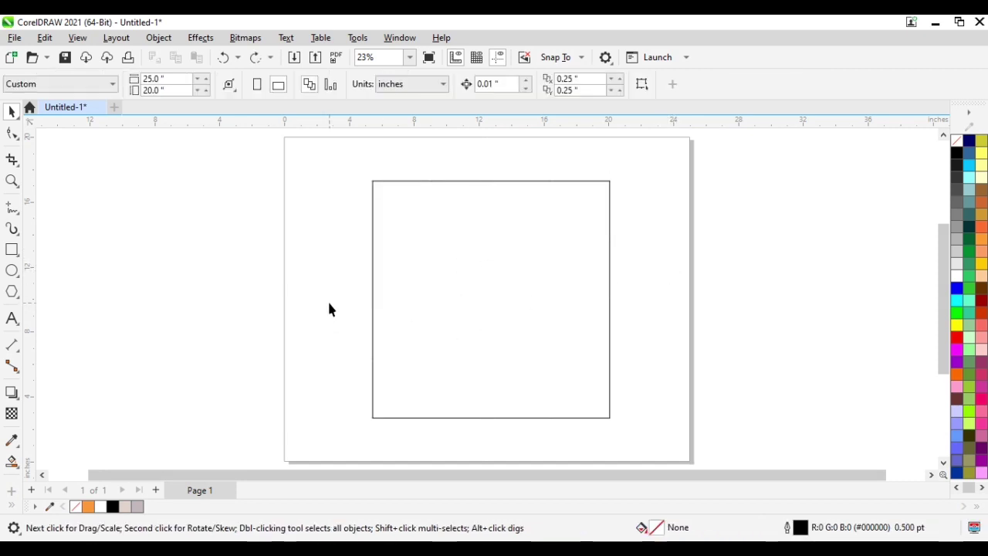
Convert the top side's leftmost line to a curve and pull its left control handle up diagonally to form a wave.
{"action": "left_click", "coordinate": [381, 180]}
{"action": "left_click", "coordinate": [12, 134]}
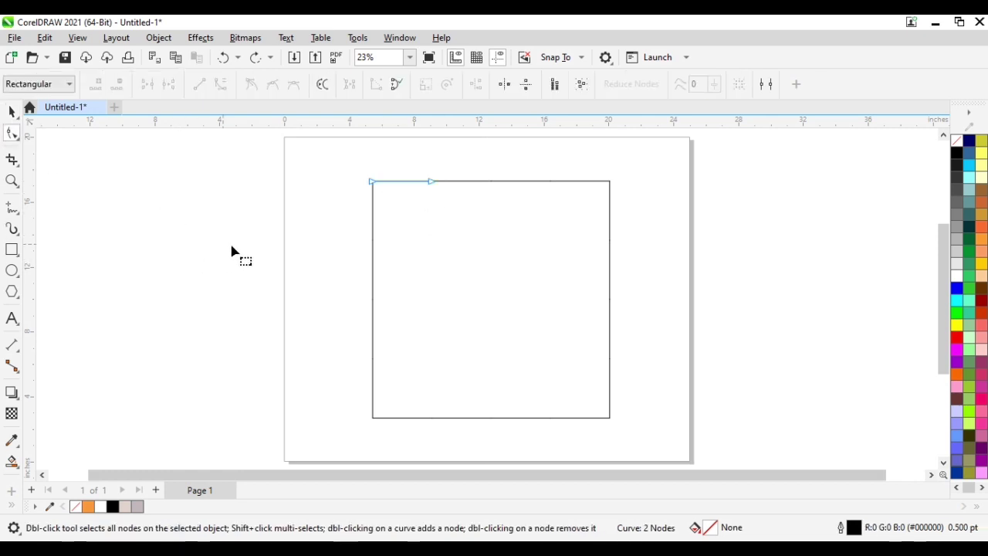
{"action": "right_click", "coordinate": [409, 186]}
{"action": "left_click", "coordinate": [444, 296]}
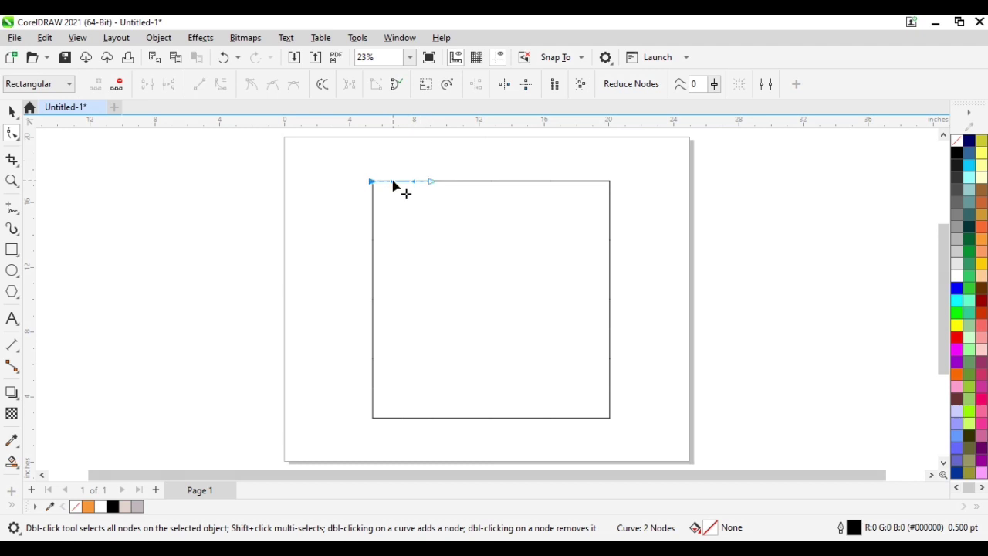
{"action": "mouse_move", "coordinate": [394, 187]}
{"action": "left_mouse_down"}
{"action": "mouse_move", "coordinate": [392, 161]}
{"action": "mouse_move", "coordinate": [413, 191]}
{"action": "mouse_move", "coordinate": [400, 165]}
{"action": "left_mouse_up"}
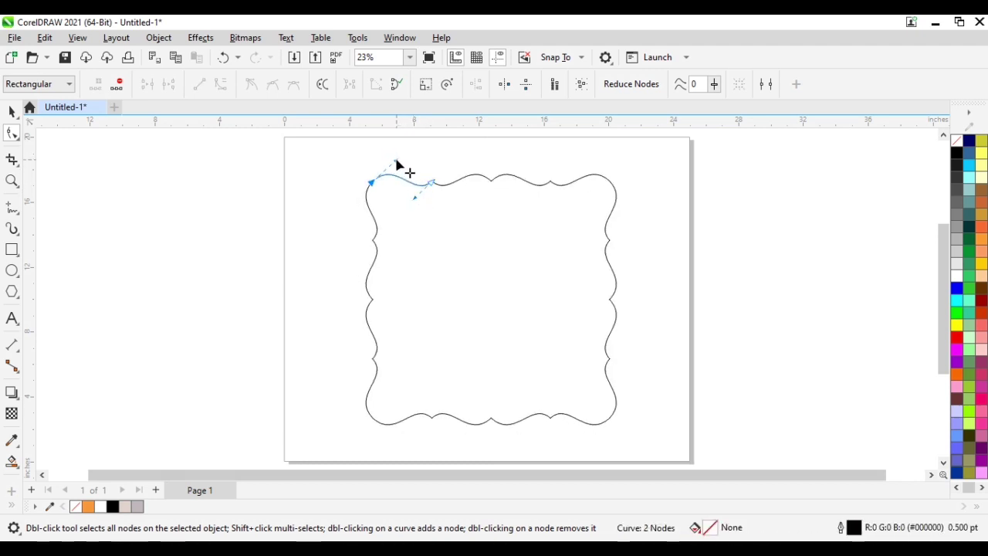
{"action": "left_click", "coordinate": [417, 162]}
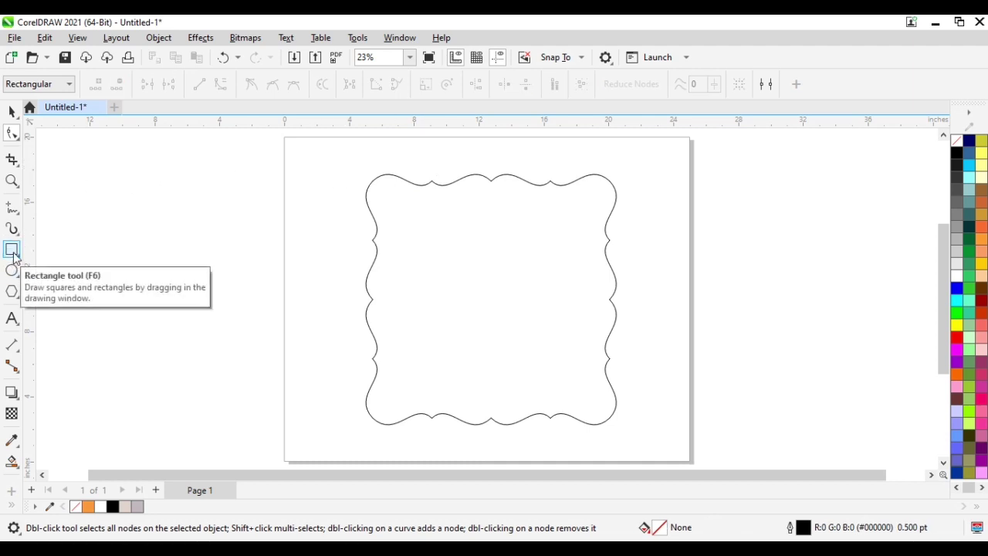
Fill the enclosed wavy frame with pink #EDA4C8 using the Smart Fill tool.
{"action": "left_click", "coordinate": [11, 462]}
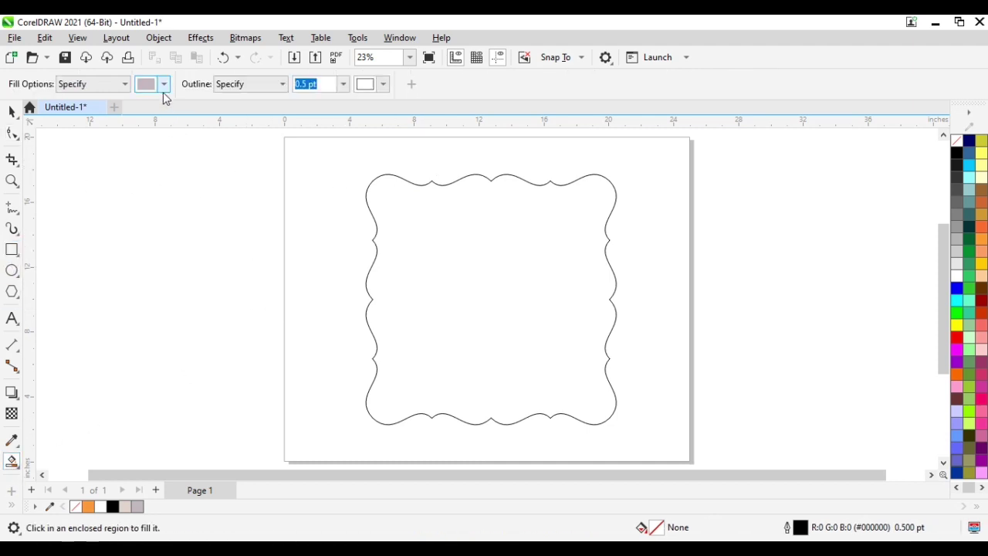
{"action": "left_click", "coordinate": [163, 87]}
{"action": "mouse_move", "coordinate": [152, 171]}
{"action": "left_mouse_down"}
{"action": "mouse_move", "coordinate": [173, 162]}
{"action": "mouse_move", "coordinate": [171, 173]}
{"action": "mouse_move", "coordinate": [174, 156]}
{"action": "left_mouse_up"}
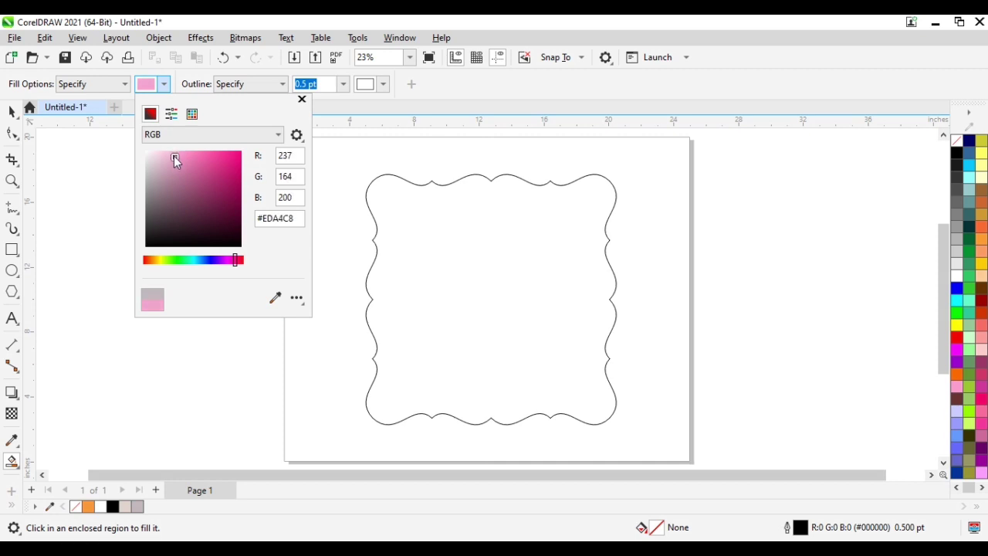
{"action": "left_click", "coordinate": [396, 207]}
{"action": "left_click", "coordinate": [495, 278]}
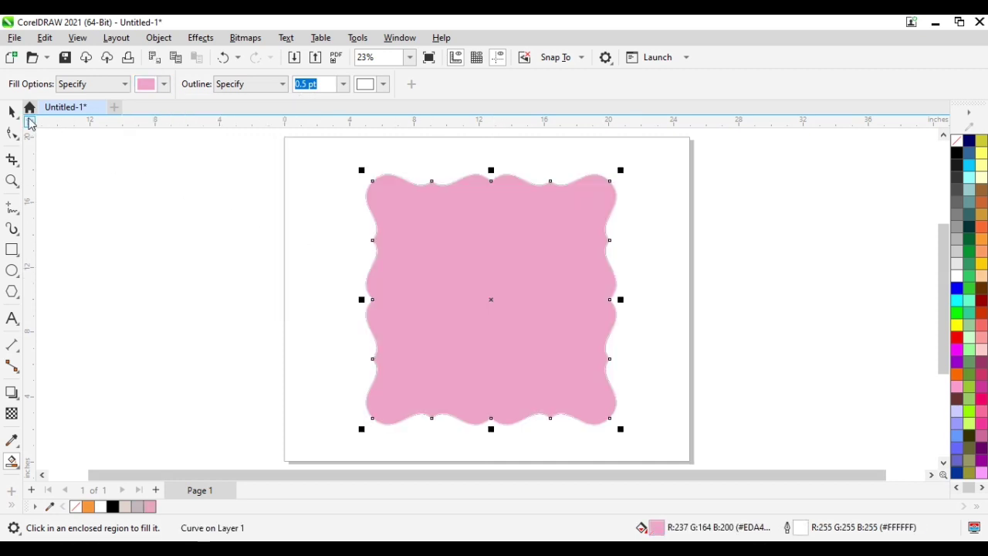
Move the pink shape off to the left of the wavy frame and delete the original frame lines.
{"action": "left_click", "coordinate": [12, 112]}
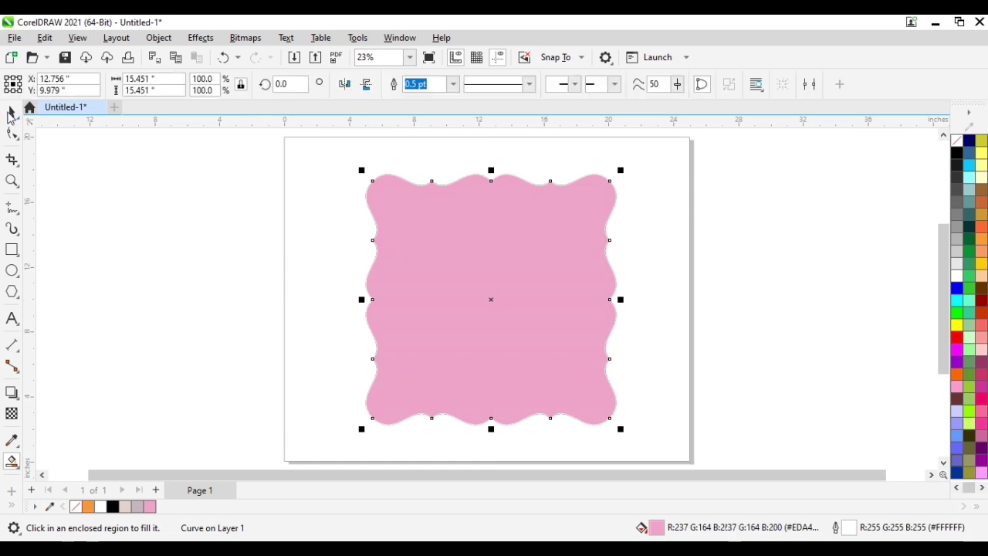
{"action": "left_click_drag", "start_coordinate": [492, 300], "coordinate": [226, 301]}
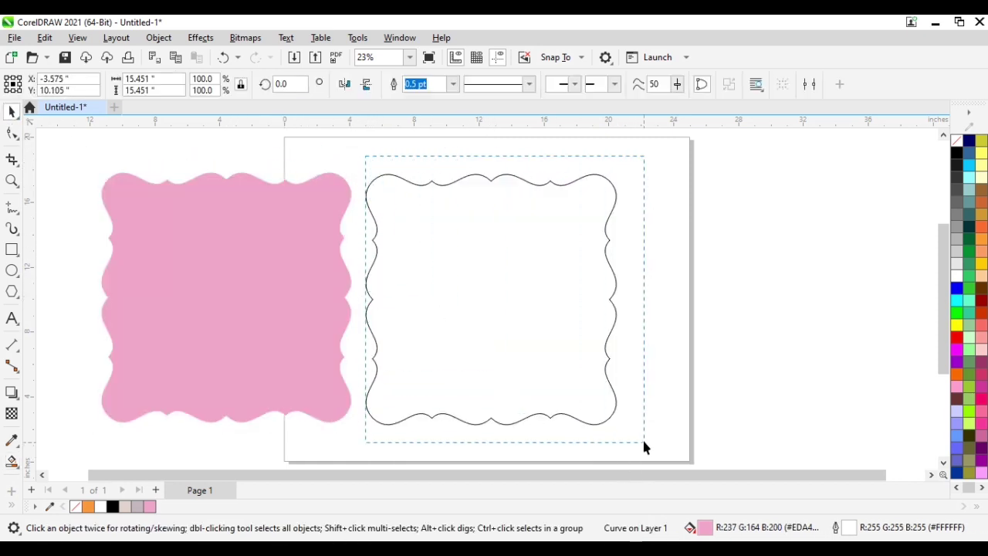
{"action": "left_click_drag", "start_coordinate": [644, 447], "coordinate": [644, 447]}
{"action": "right_click", "coordinate": [492, 301]}
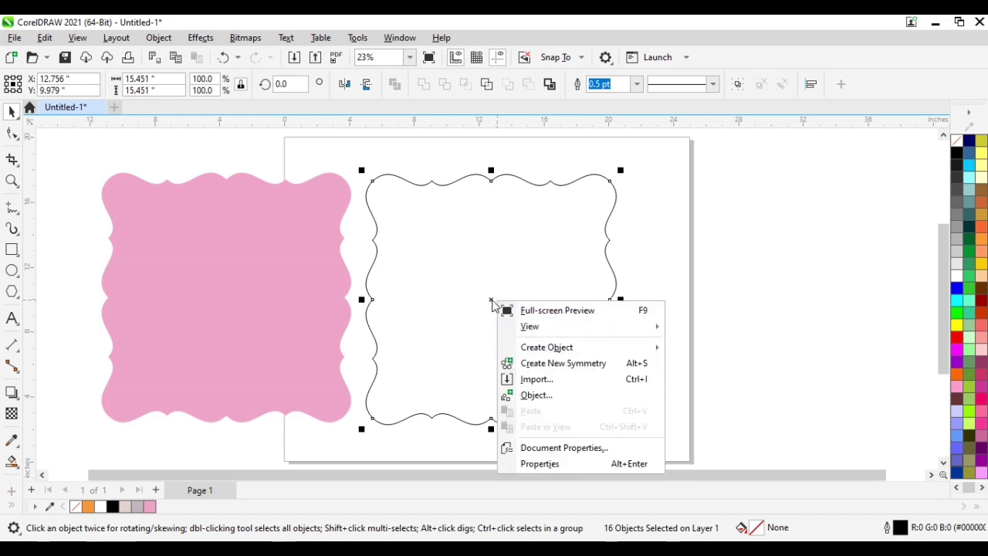
{"action": "right_click", "coordinate": [492, 302]}
{"action": "left_click", "coordinate": [515, 247]}
Give the pink shape a black outline and centre it on the page.
{"action": "left_click", "coordinate": [214, 249]}
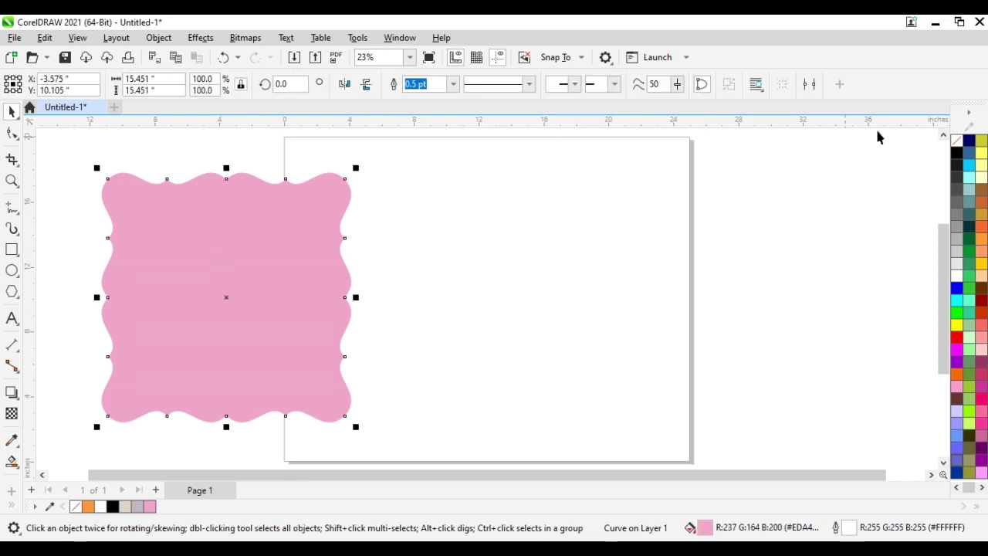
{"action": "right_click", "coordinate": [958, 142]}
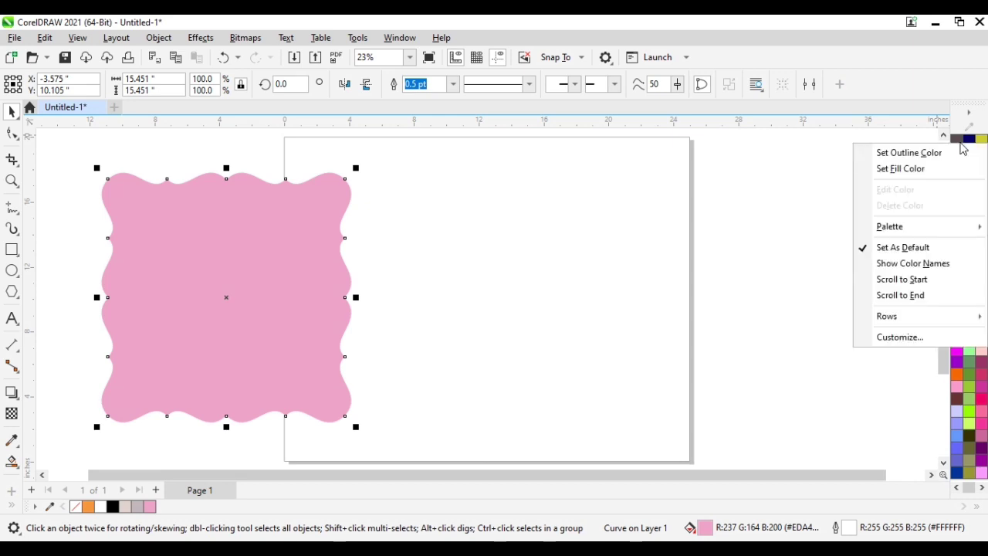
{"action": "left_click", "coordinate": [911, 152]}
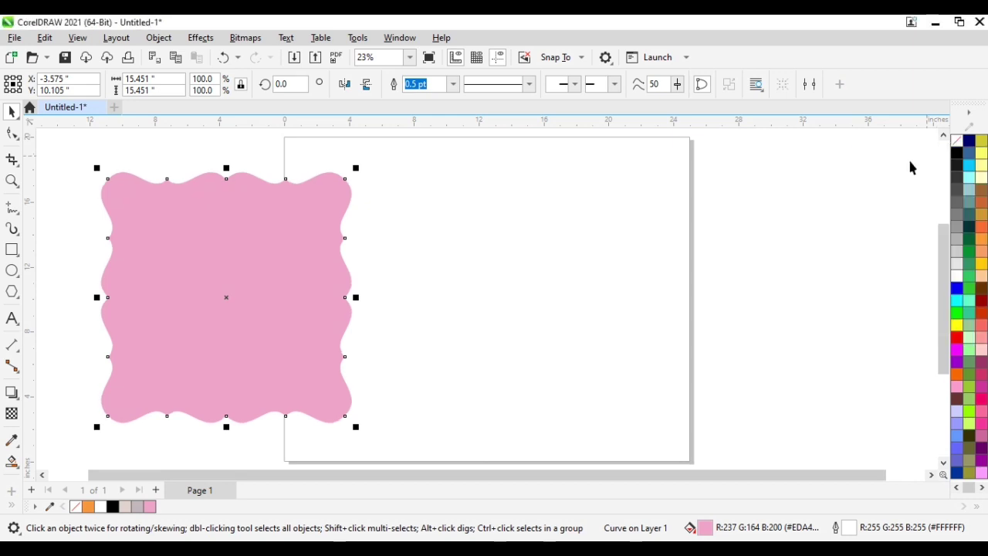
{"action": "right_click", "coordinate": [957, 153]}
{"action": "left_click", "coordinate": [948, 160]}
{"action": "left_click_drag", "start_coordinate": [224, 297], "coordinate": [384, 309]}
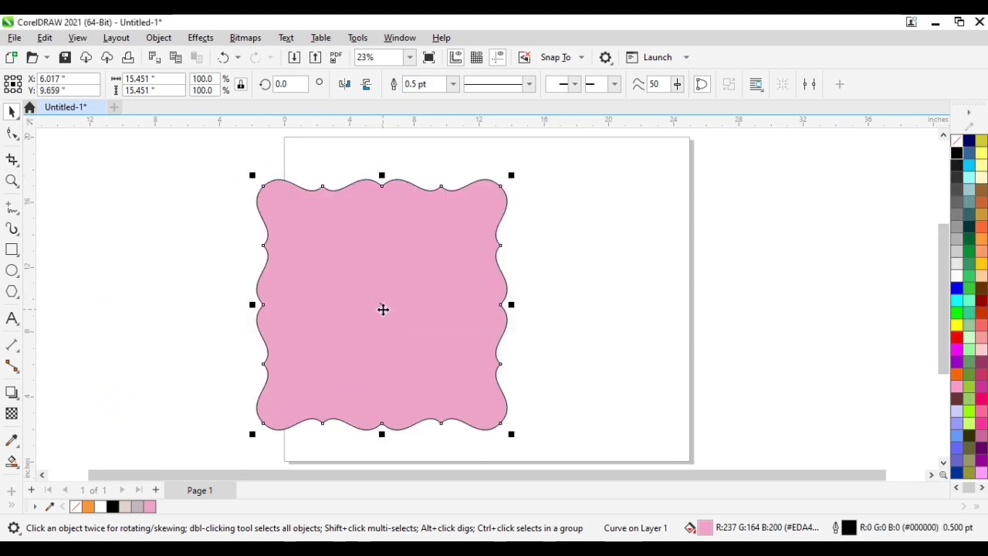
{"action": "key", "text": "p"}
{"action": "left_click", "coordinate": [210, 282]}
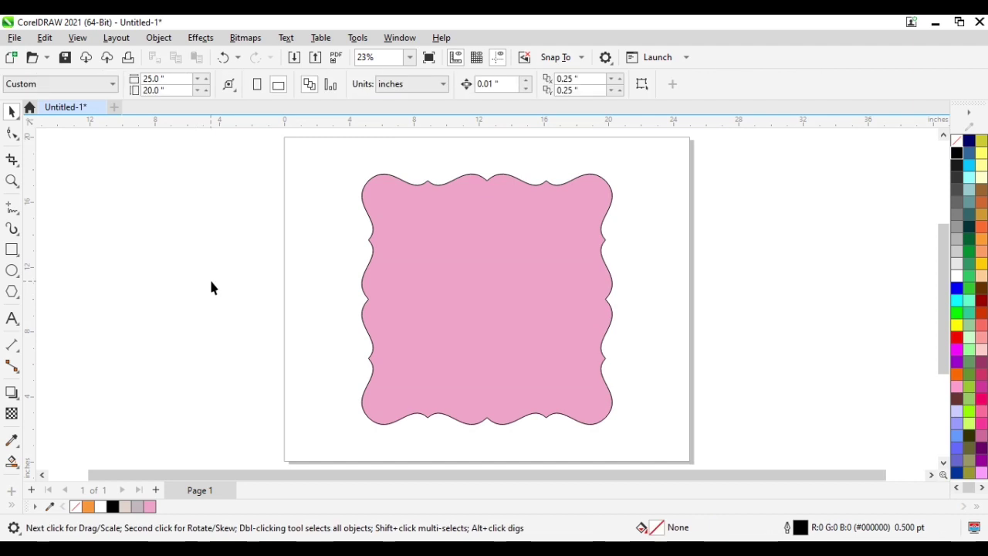
Draw an unfilled square about 19.09 in wide and high around the pink shape.
{"action": "left_click", "coordinate": [12, 249]}
{"action": "left_click_drag", "start_coordinate": [328, 153], "coordinate": [641, 373]}
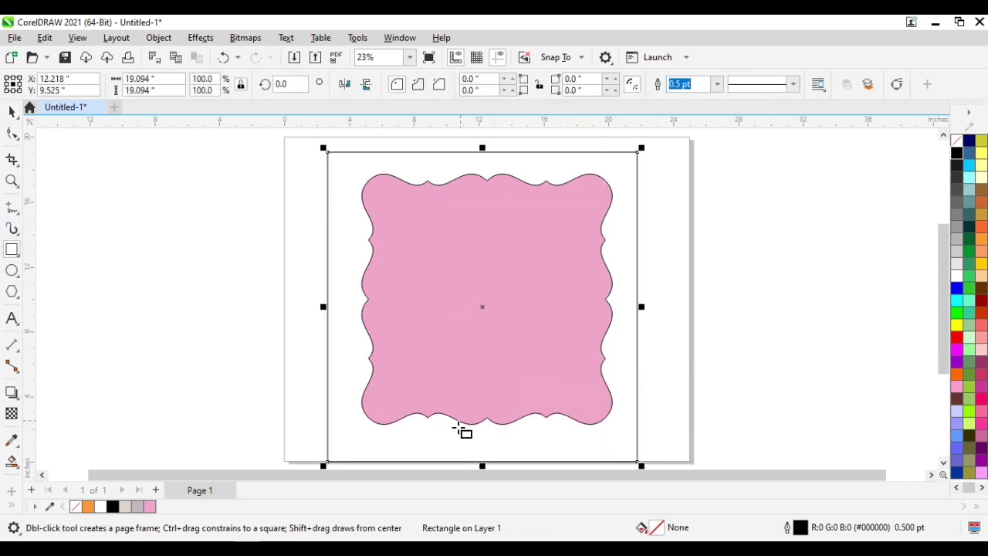
{"action": "left_click", "coordinate": [423, 265], "text": "shift"}
{"action": "key", "text": "Escape"}
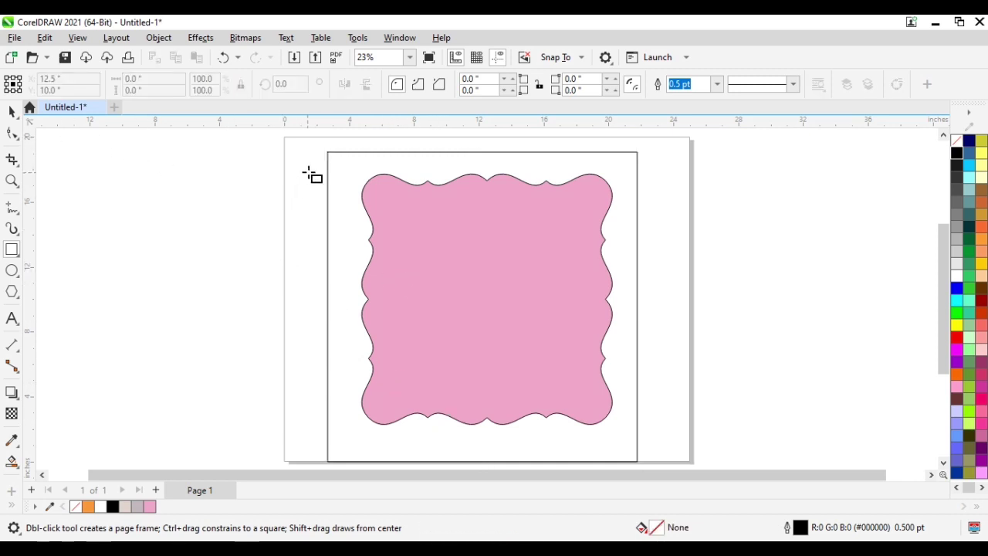
Centre the square and the pink shape on each other and scale both about their centre to 98%.
{"action": "left_click", "coordinate": [11, 112]}
{"action": "left_click", "coordinate": [329, 154]}
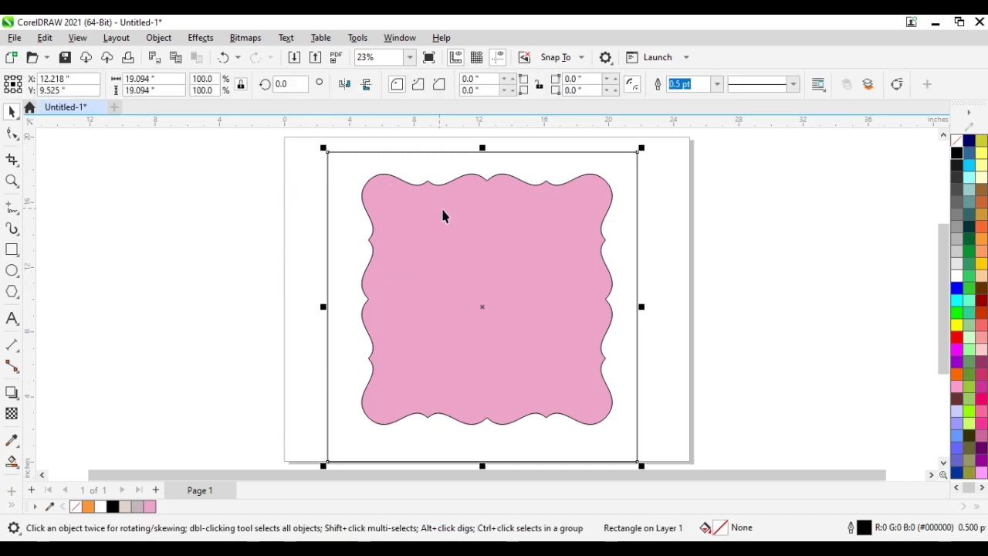
{"action": "left_click", "coordinate": [447, 212], "text": "shift"}
{"action": "key", "text": "c"}
{"action": "key", "text": "e"}
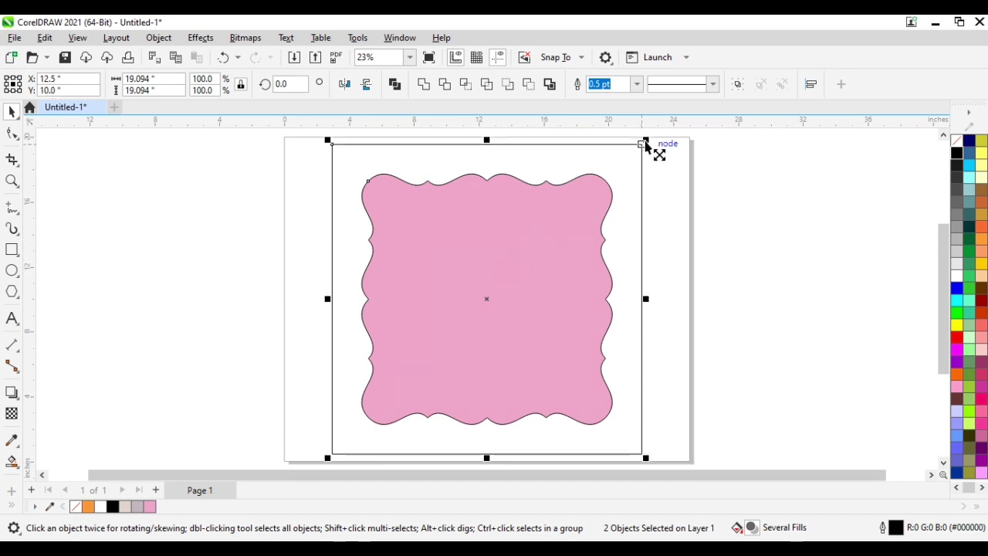
{"action": "left_click_drag", "start_coordinate": [646, 144], "coordinate": [639, 153]}
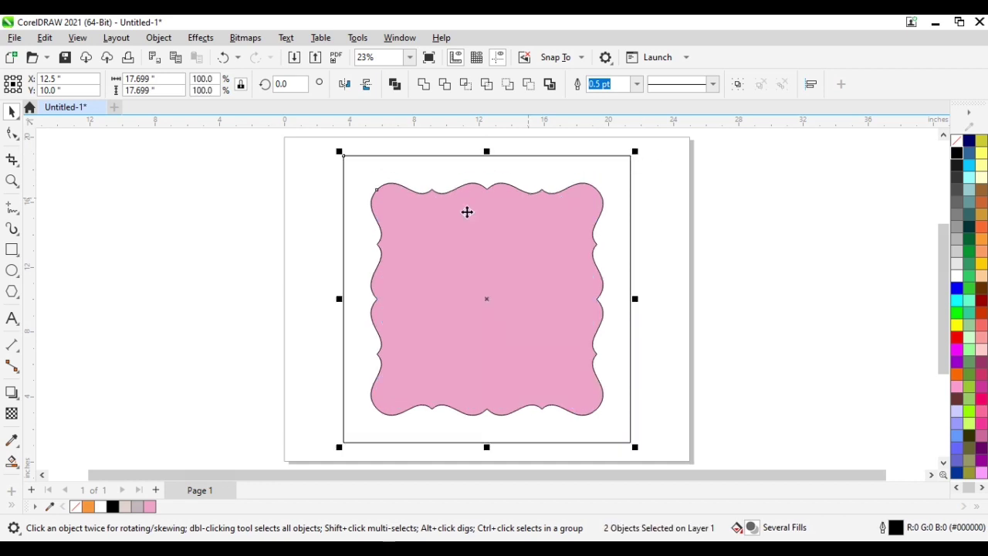
{"action": "left_click_drag", "start_coordinate": [635, 447], "coordinate": [649, 461]}
Add a black Multiply inner shadow with opacity 50 and feathering 15 to the pink shape, from its centre to its right edge.
{"action": "left_click", "coordinate": [358, 311]}
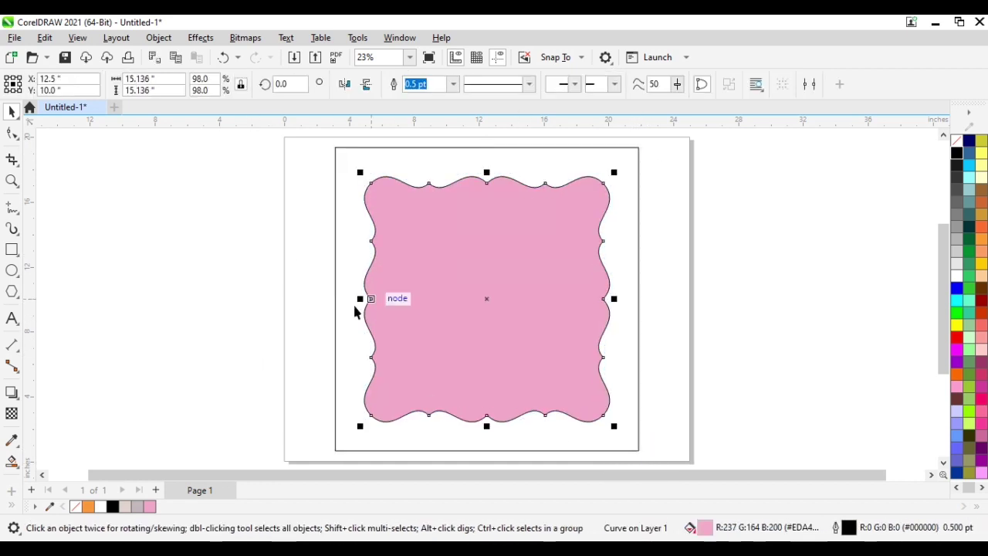
{"action": "left_click", "coordinate": [12, 393]}
{"action": "left_click_drag", "start_coordinate": [486, 299], "coordinate": [603, 299]}
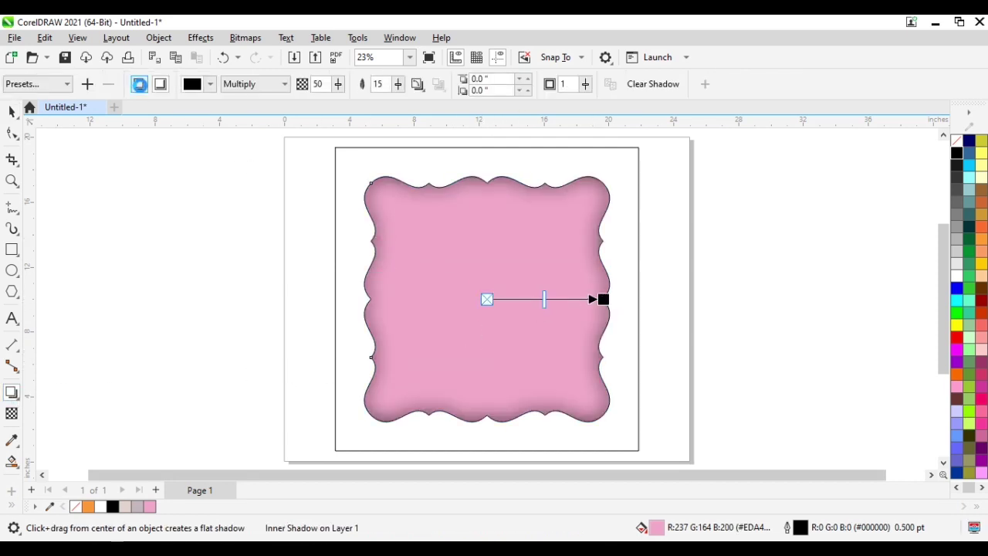
{"action": "left_click", "coordinate": [139, 84]}
{"action": "left_click", "coordinate": [160, 83]}
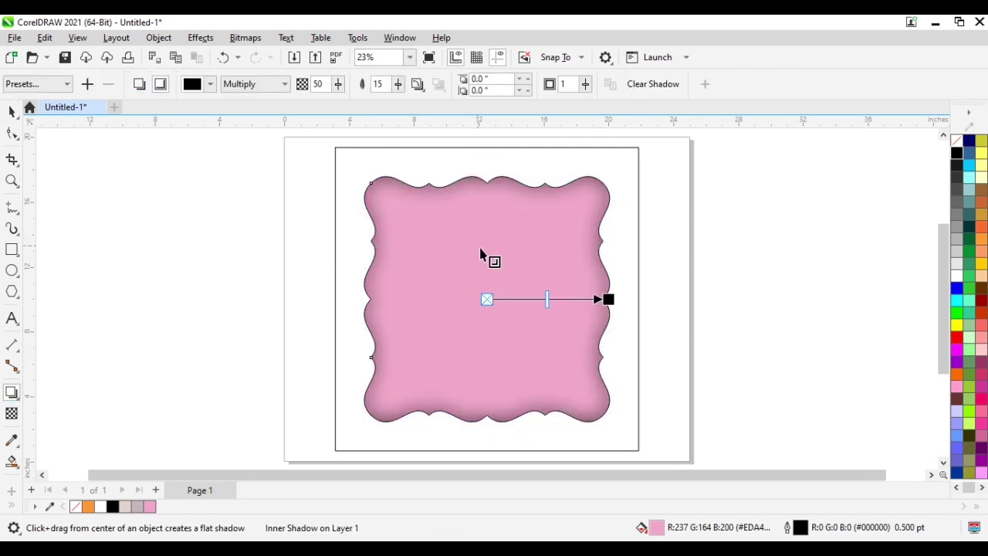
{"action": "left_click", "coordinate": [271, 283]}
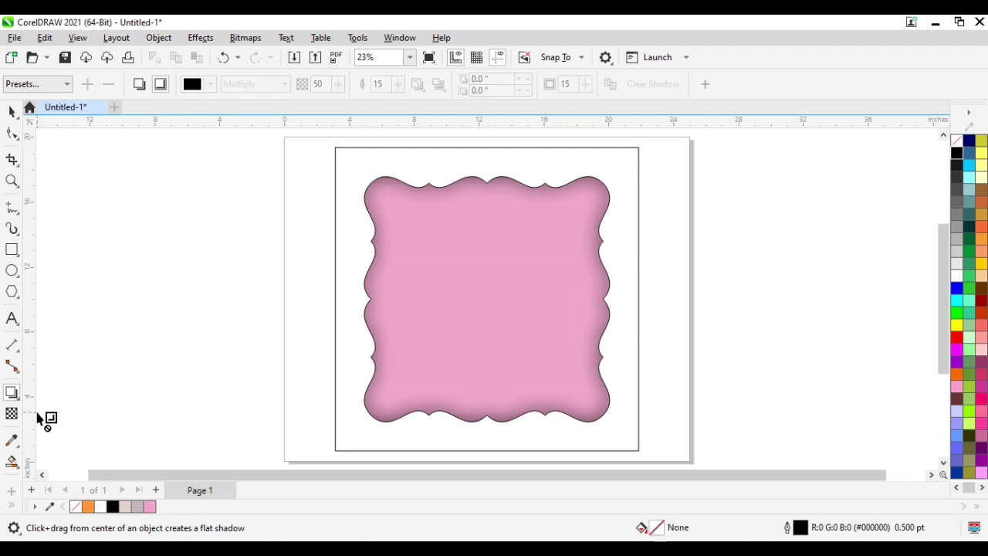
{"action": "left_click", "coordinate": [13, 461]}
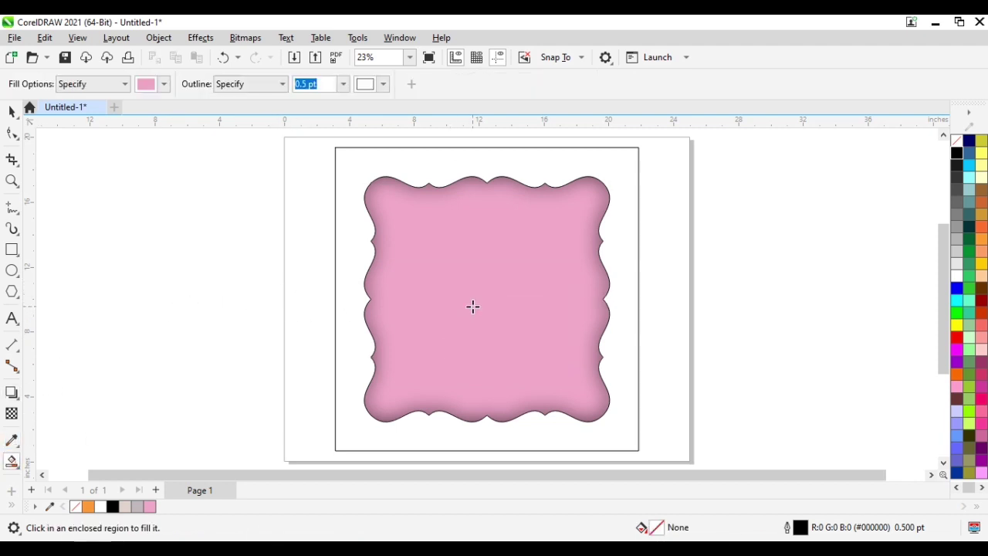
{"action": "left_click", "coordinate": [12, 112]}
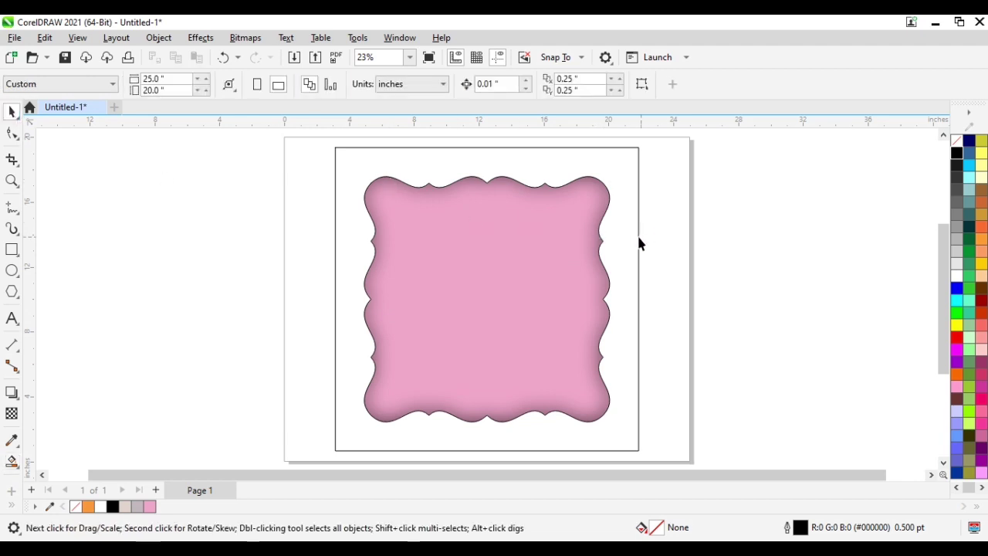
{"action": "right_click", "coordinate": [473, 271]}
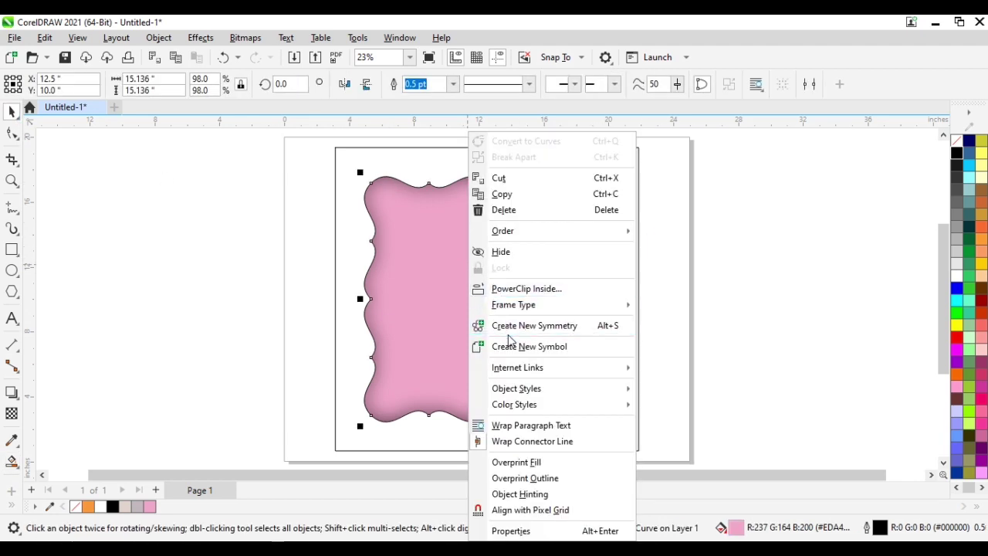
{"action": "left_click", "coordinate": [209, 252]}
Import the cut-out photo of the young lady and place it right of the page, about 8.61 in wide and 6.18 in high.
{"action": "left_click", "coordinate": [15, 38]}
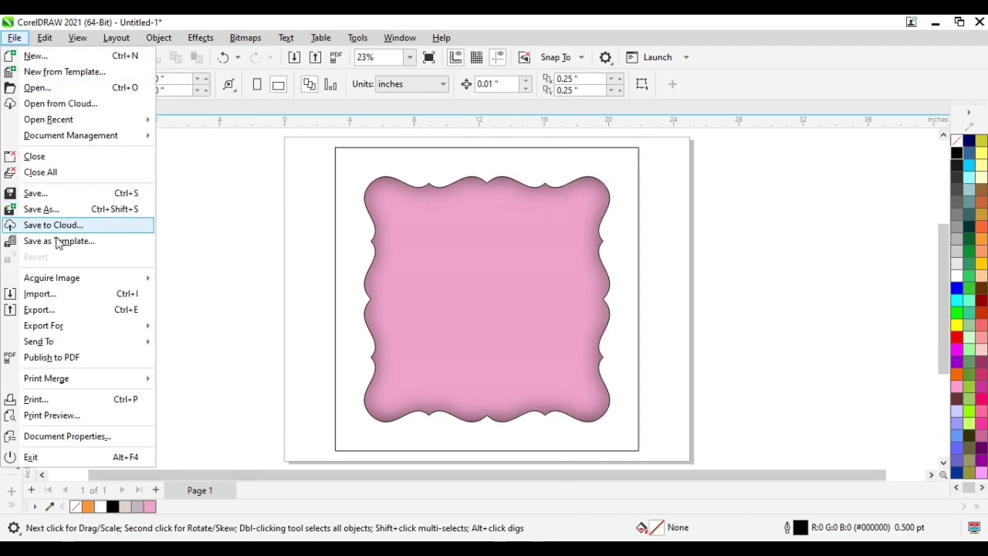
{"action": "left_click", "coordinate": [42, 294]}
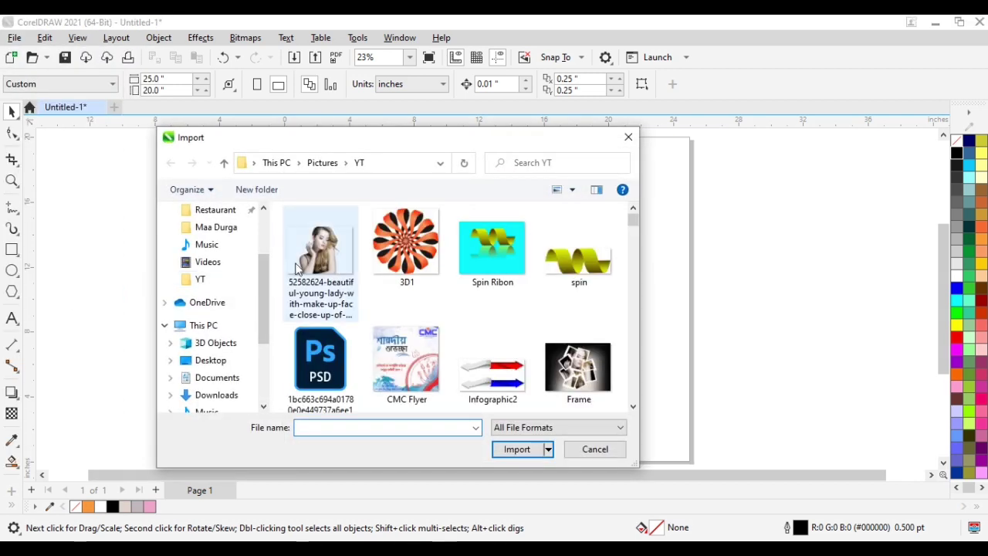
{"action": "left_click", "coordinate": [324, 263]}
{"action": "left_click", "coordinate": [517, 448]}
{"action": "left_click_drag", "start_coordinate": [662, 224], "coordinate": [805, 331]}
PowerClip the photo inside the pink wavy shape and open the clipped contents for editing.
{"action": "left_click_drag", "start_coordinate": [734, 272], "coordinate": [485, 284]}
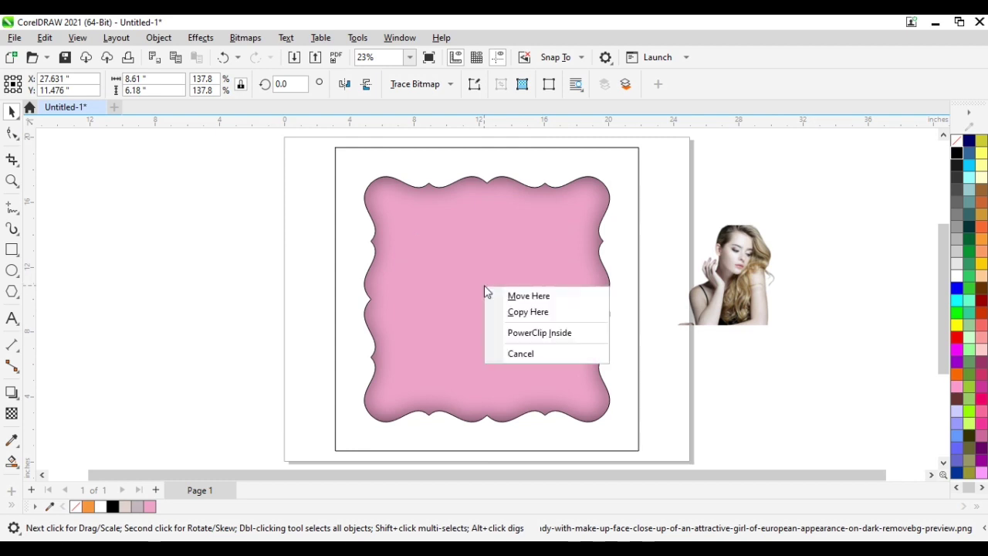
{"action": "left_click", "coordinate": [513, 333]}
{"action": "left_click", "coordinate": [67, 146]}
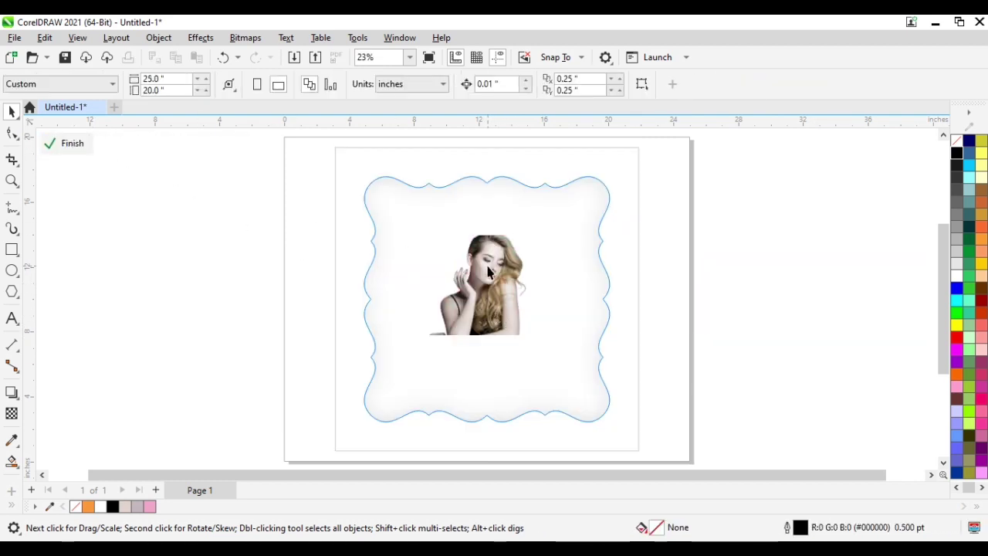
Enlarge the clipped photo to about 21.55 by 15.47 in, position it at about X 12.84 in and Y 10 in, and finish editing.
{"action": "left_click", "coordinate": [464, 266]}
{"action": "left_click_drag", "start_coordinate": [558, 232], "coordinate": [677, 177]}
{"action": "left_click_drag", "start_coordinate": [516, 284], "coordinate": [495, 298]}
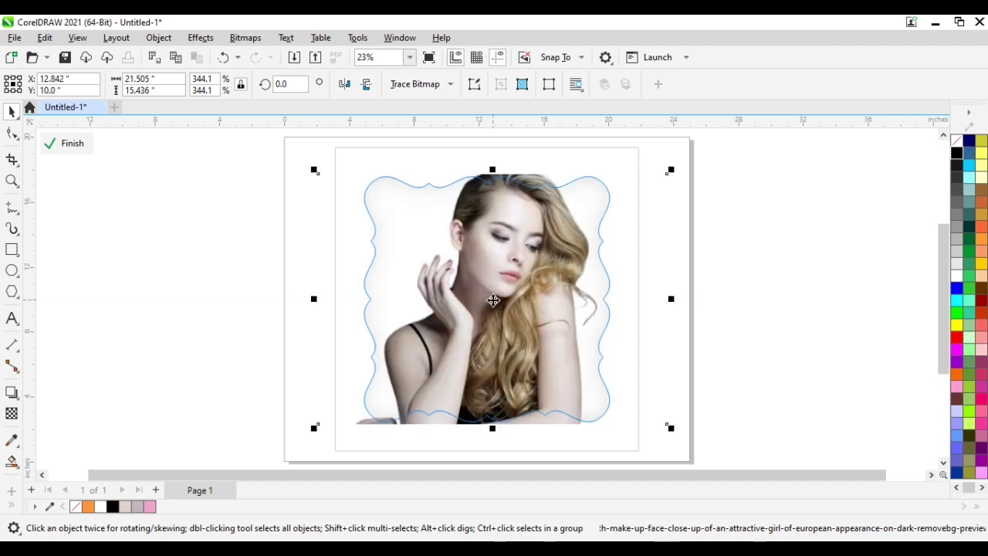
{"action": "left_click_drag", "start_coordinate": [670, 172], "coordinate": [679, 185]}
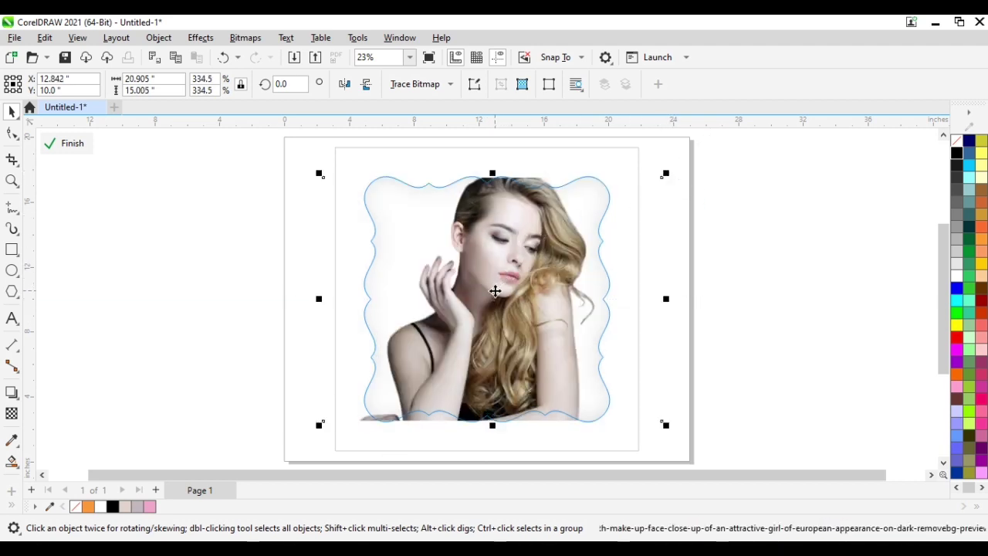
{"action": "left_click_drag", "start_coordinate": [671, 176], "coordinate": [684, 173]}
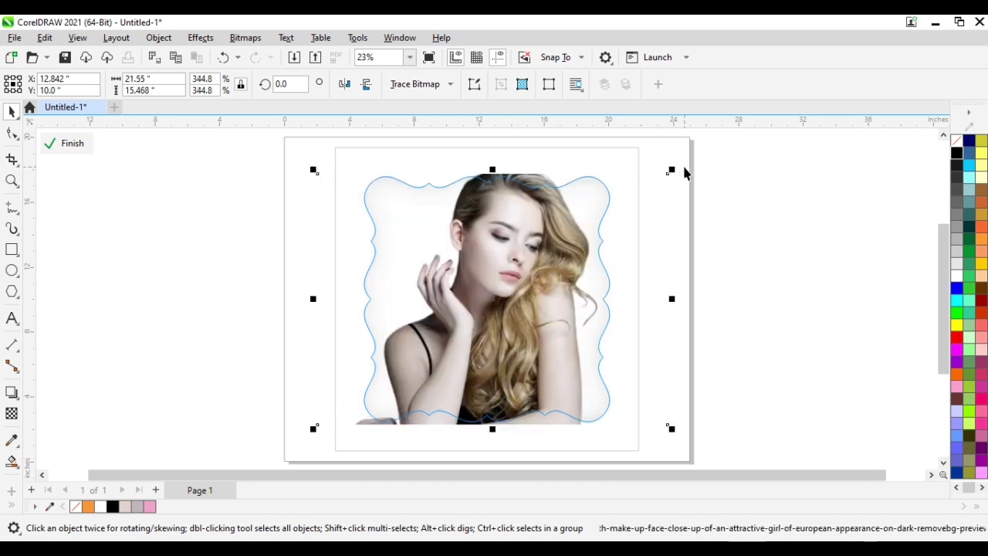
{"action": "left_click", "coordinate": [83, 146]}
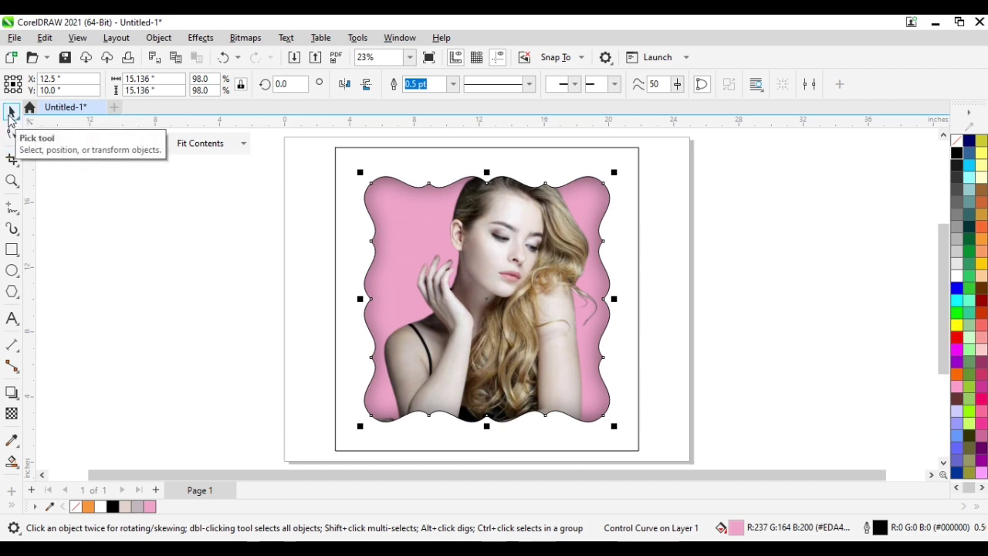
Sample the light skin tone from the photo's forehead and fill the outer square with it (R 236, G 223, B 215).
{"action": "left_click", "coordinate": [11, 440]}
{"action": "left_click", "coordinate": [535, 226]}
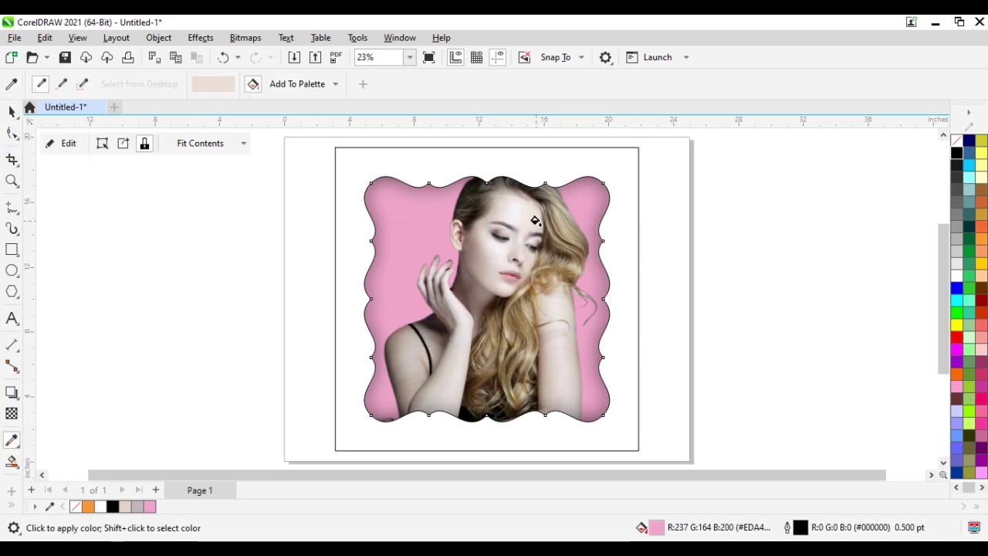
{"action": "left_click", "coordinate": [333, 228]}
{"action": "left_click", "coordinate": [277, 230]}
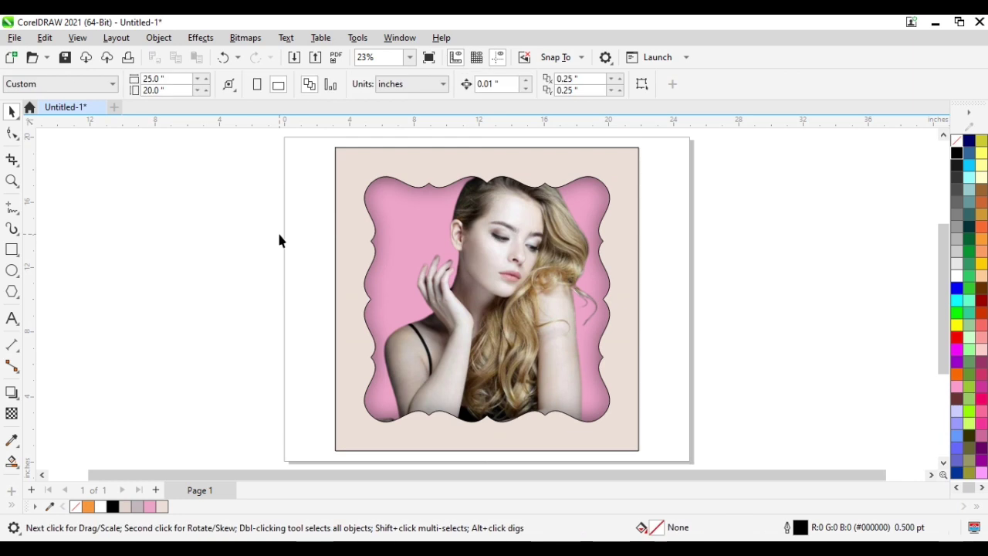
Remove the outlines from the outer square and the wavy photo shape together.
{"action": "left_click_drag", "start_coordinate": [316, 141], "coordinate": [638, 421]}
{"action": "left_click_drag", "start_coordinate": [661, 465], "coordinate": [662, 464]}
{"action": "right_click", "coordinate": [958, 141]}
{"action": "left_click", "coordinate": [951, 153]}
{"action": "left_click", "coordinate": [752, 208]}
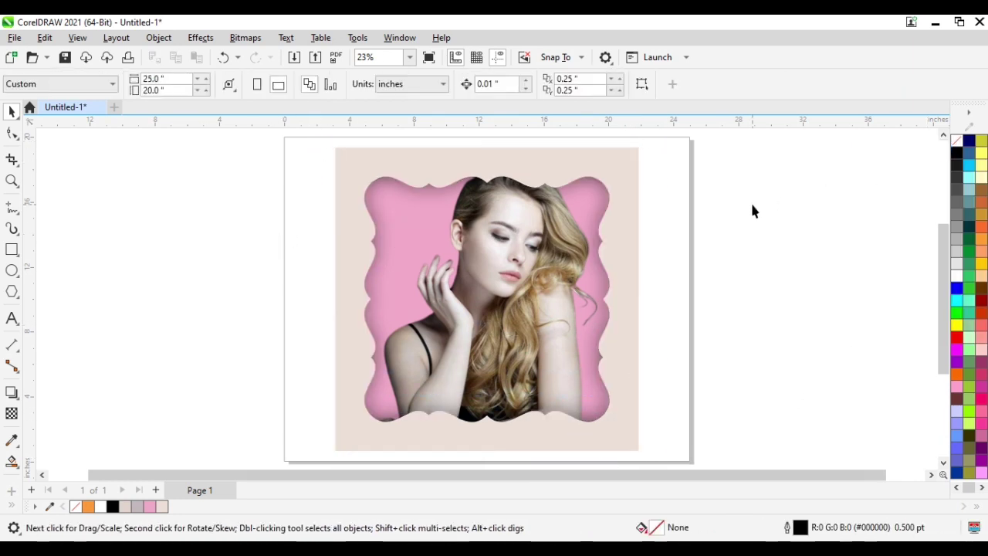
Add a black drop shadow with Multiply mode, opacity 50 and feathering 15 to the beige square.
{"action": "left_click", "coordinate": [344, 223]}
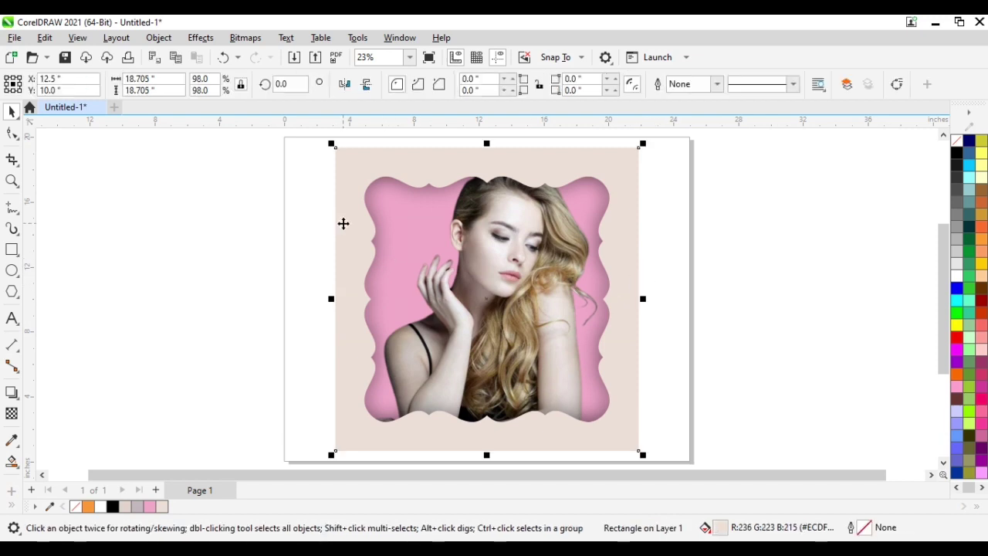
{"action": "left_click", "coordinate": [11, 392]}
{"action": "left_click_drag", "start_coordinate": [487, 300], "coordinate": [637, 419]}
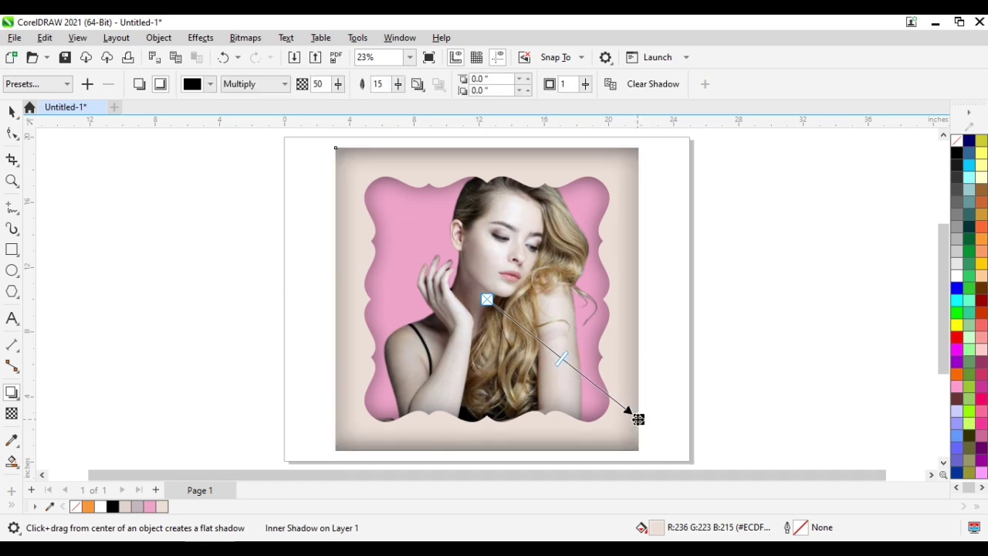
{"action": "left_click", "coordinate": [138, 86]}
{"action": "key", "text": "Escape"}
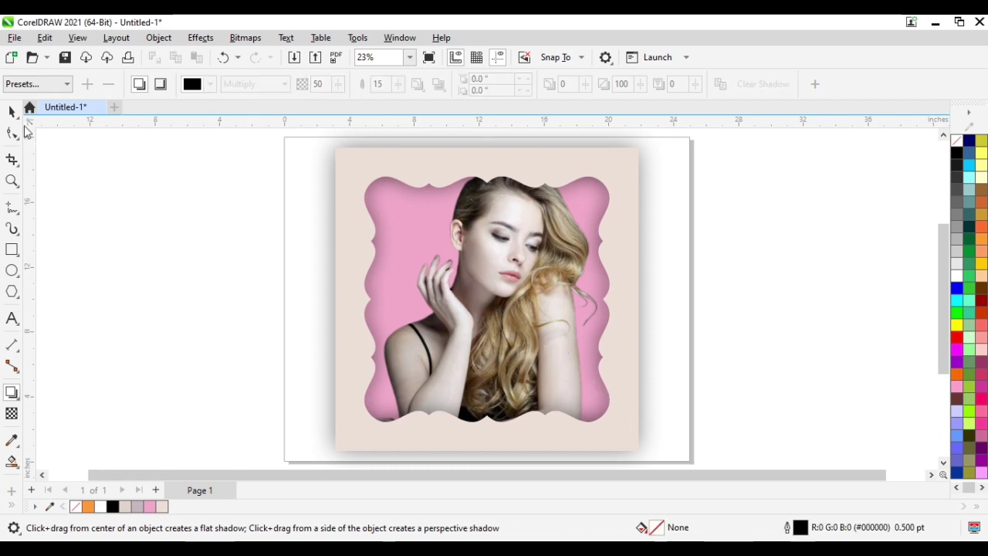
{"action": "left_click", "coordinate": [12, 111]}
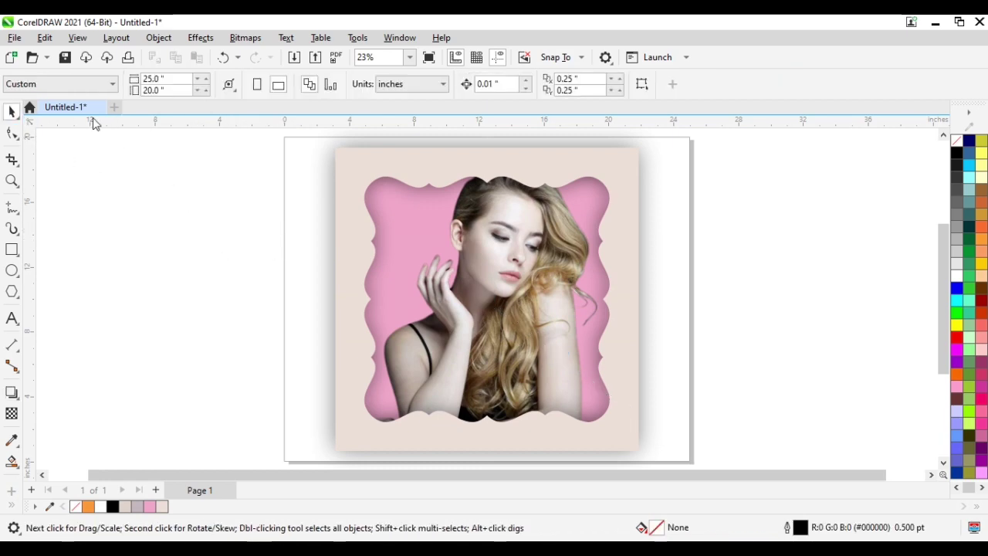
Export the artwork to the YT folder as a JPG named "Cloning Effect".
{"action": "left_click", "coordinate": [14, 36]}
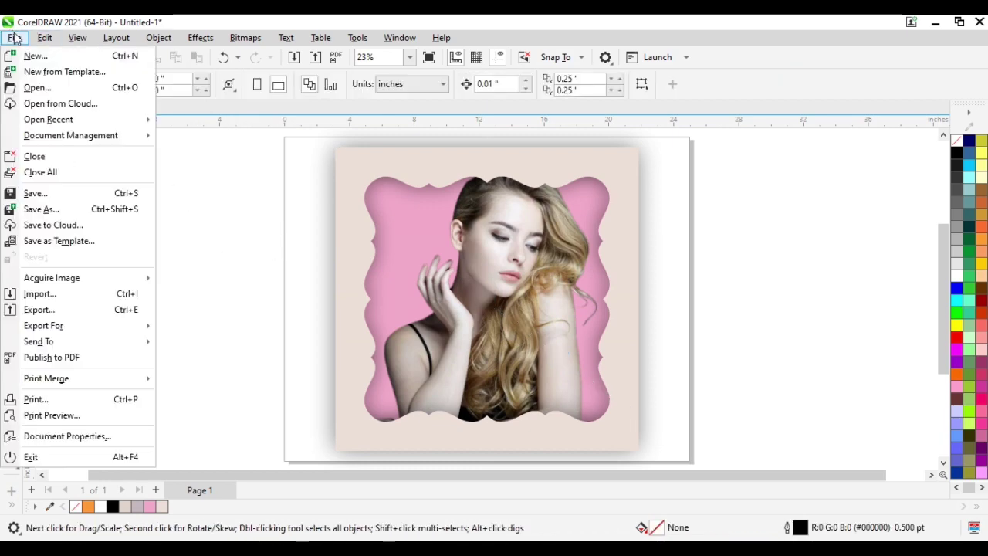
{"action": "left_click", "coordinate": [75, 309]}
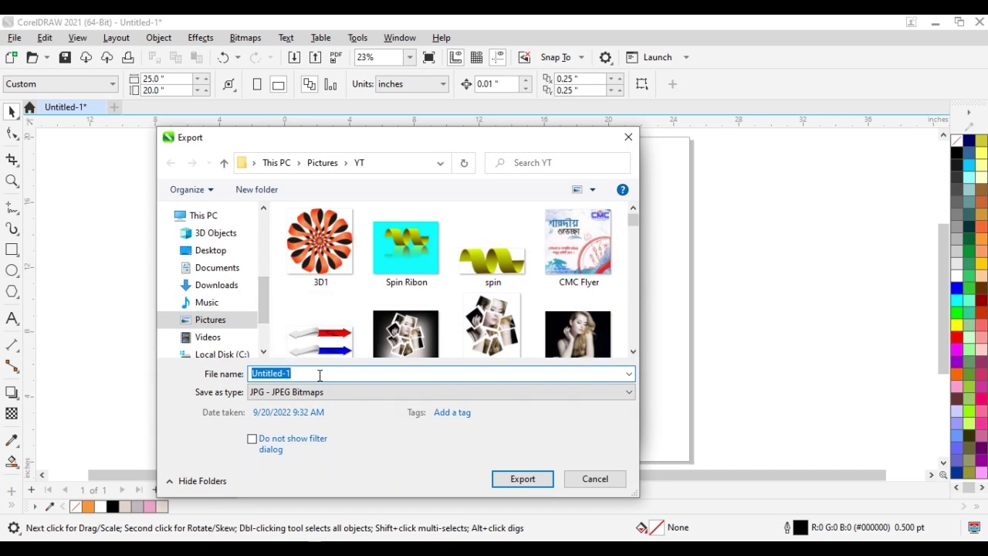
{"action": "type", "text": "Cloning Effect"}
{"action": "left_click", "coordinate": [522, 480]}
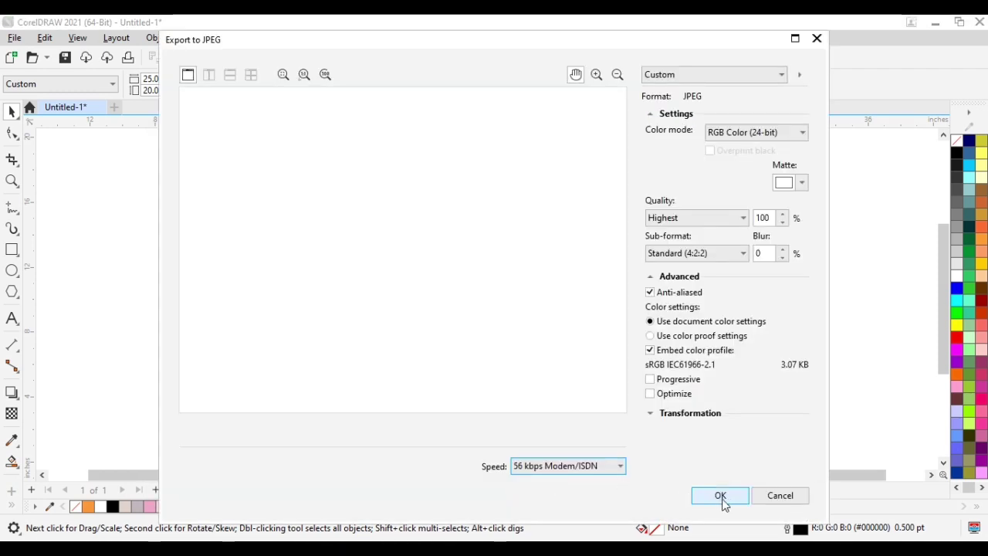